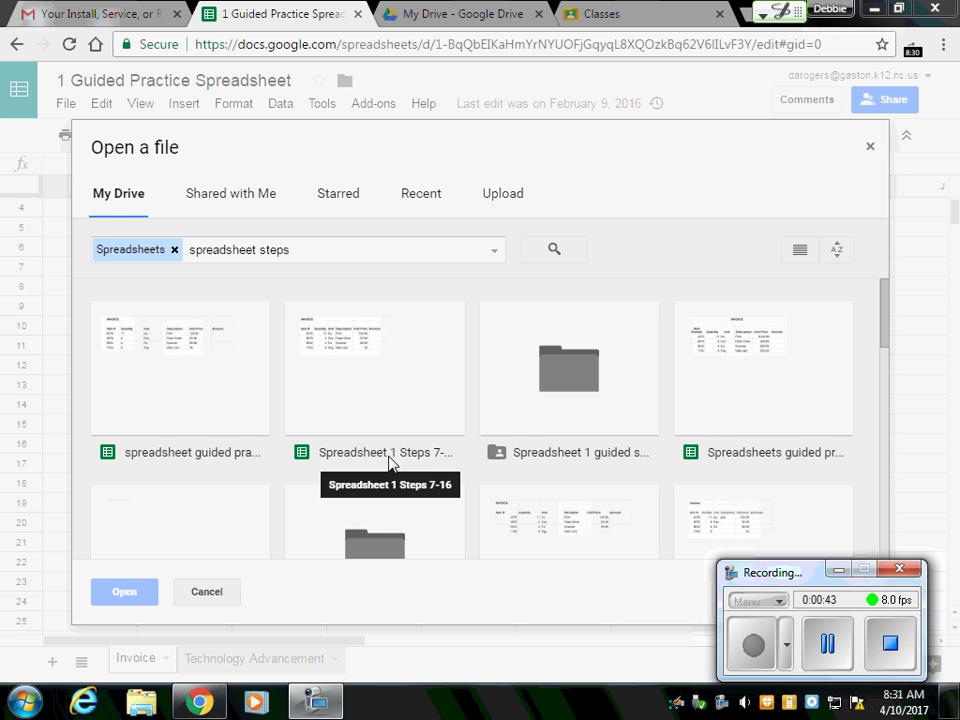
Open the Spreadsheet 1 Steps 7-16 file and make a copy of it named "Spreadsheet 1 Steps 7-22".
{"action": "double_click", "coordinate": [387, 450]}
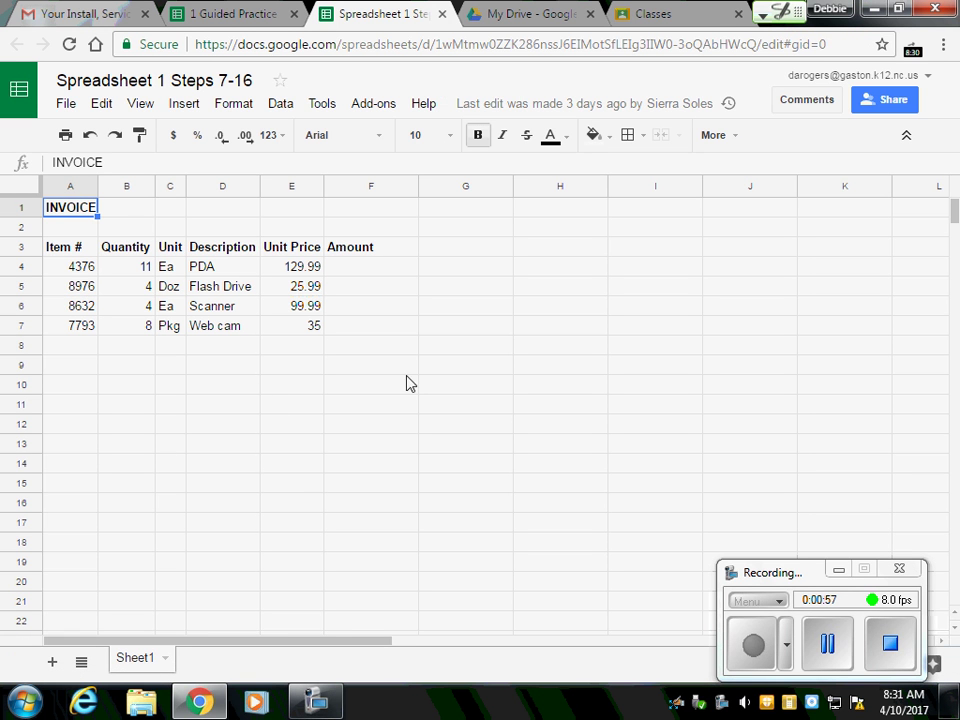
{"action": "left_click", "coordinate": [65, 106]}
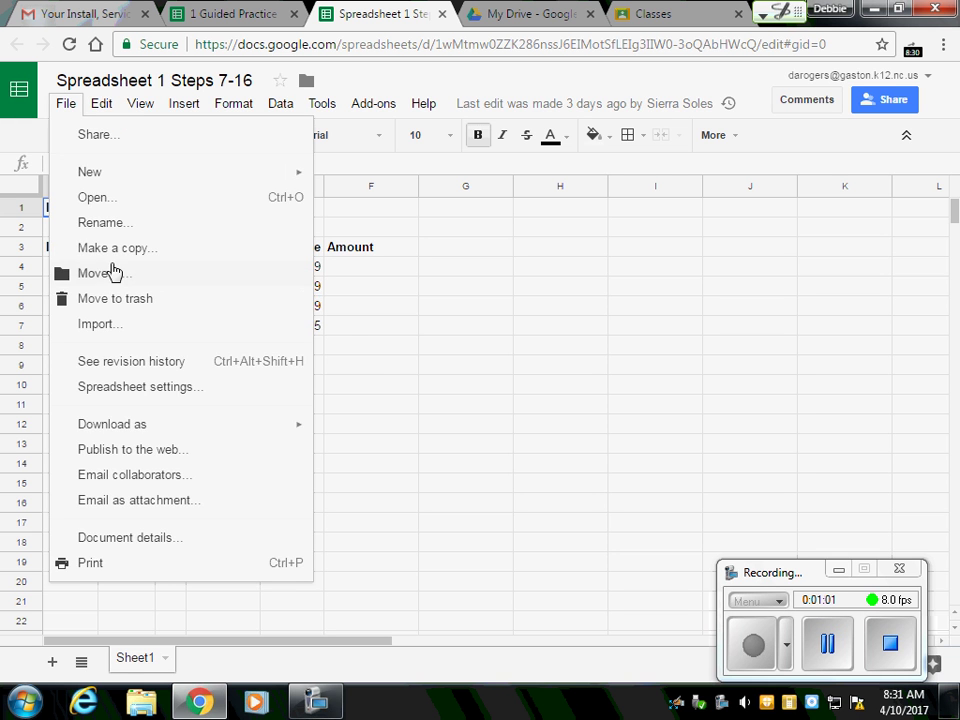
{"action": "left_click", "coordinate": [118, 249]}
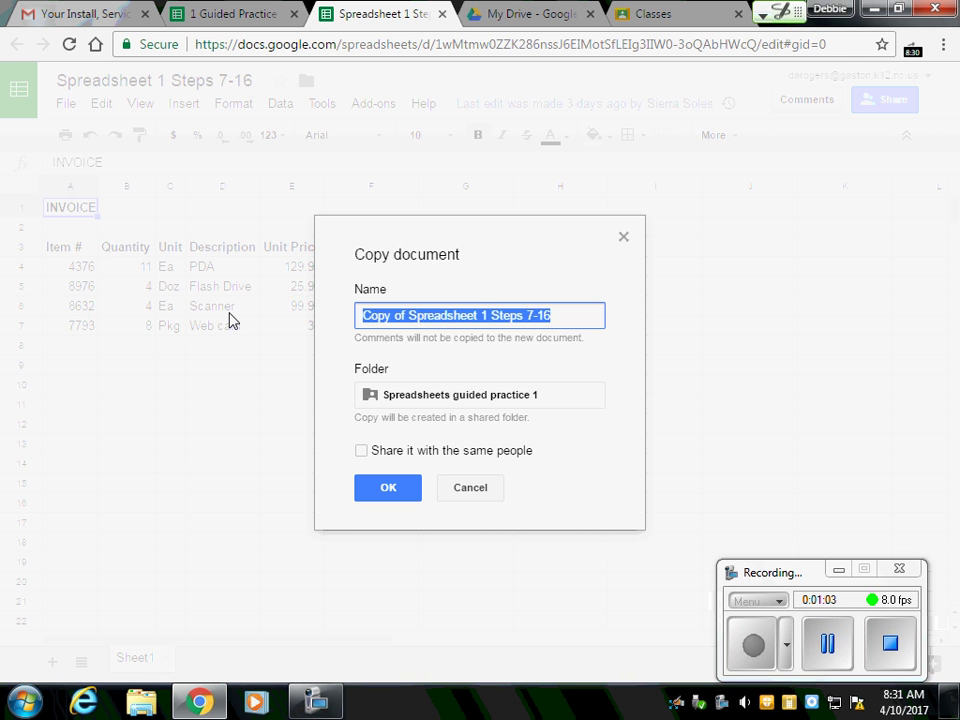
{"action": "left_click", "coordinate": [409, 317]}
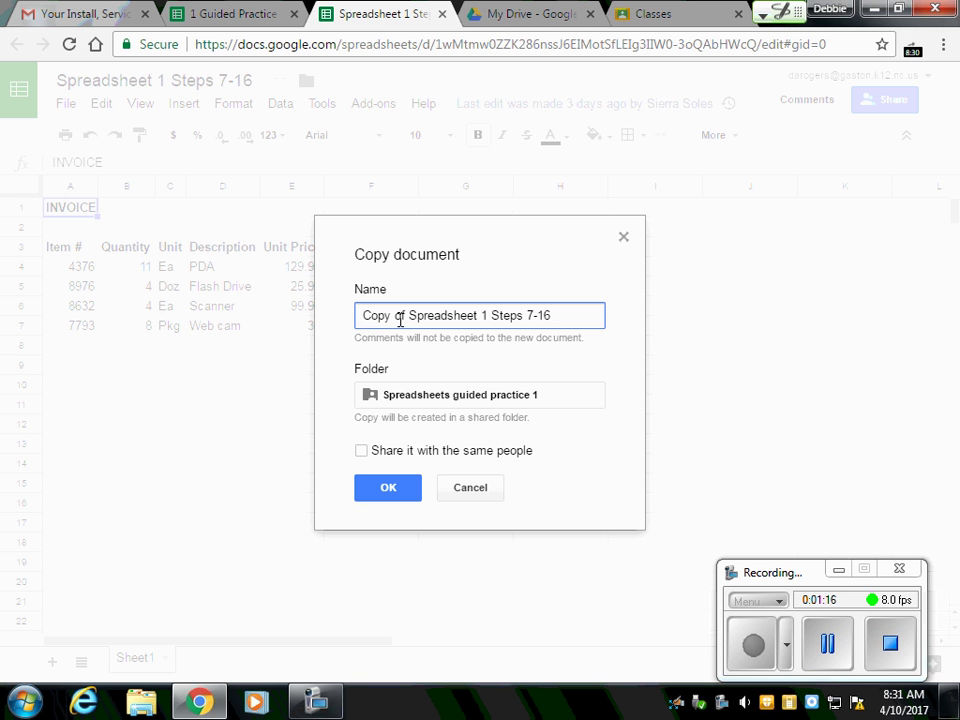
{"action": "key", "text": "BackSpace"}
{"action": "key", "text": "BackSpace"}
{"action": "key", "text": "BackSpace"}
{"action": "key", "text": "BackSpace"}
{"action": "key", "text": "BackSpace"}
{"action": "key", "text": "BackSpace"}
{"action": "key", "text": "BackSpace"}
{"action": "key", "text": "BackSpace"}
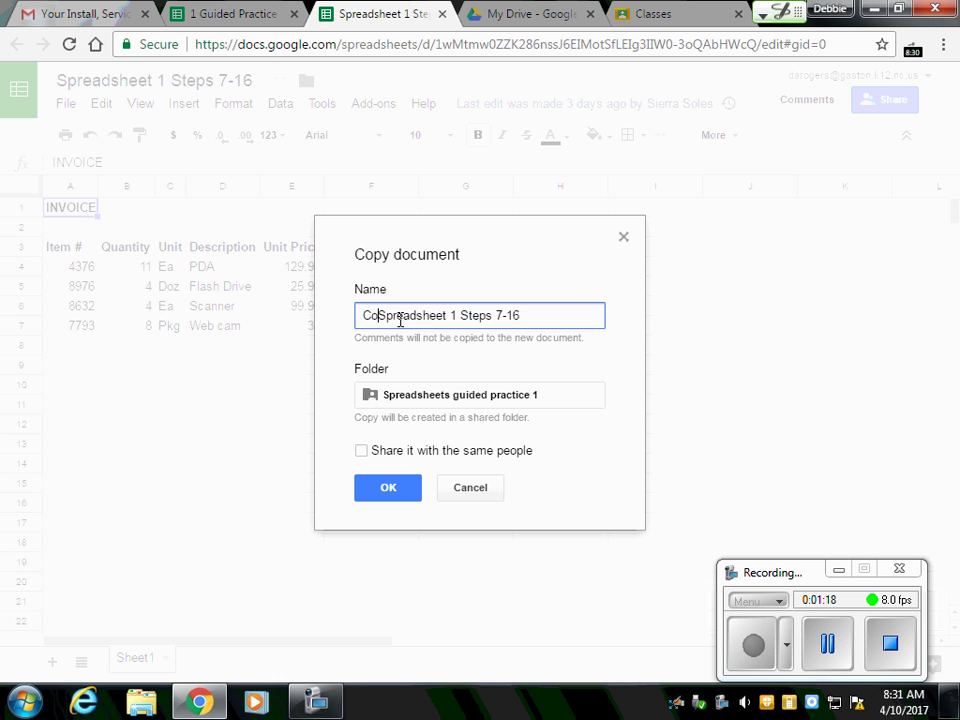
{"action": "left_click", "coordinate": [518, 318]}
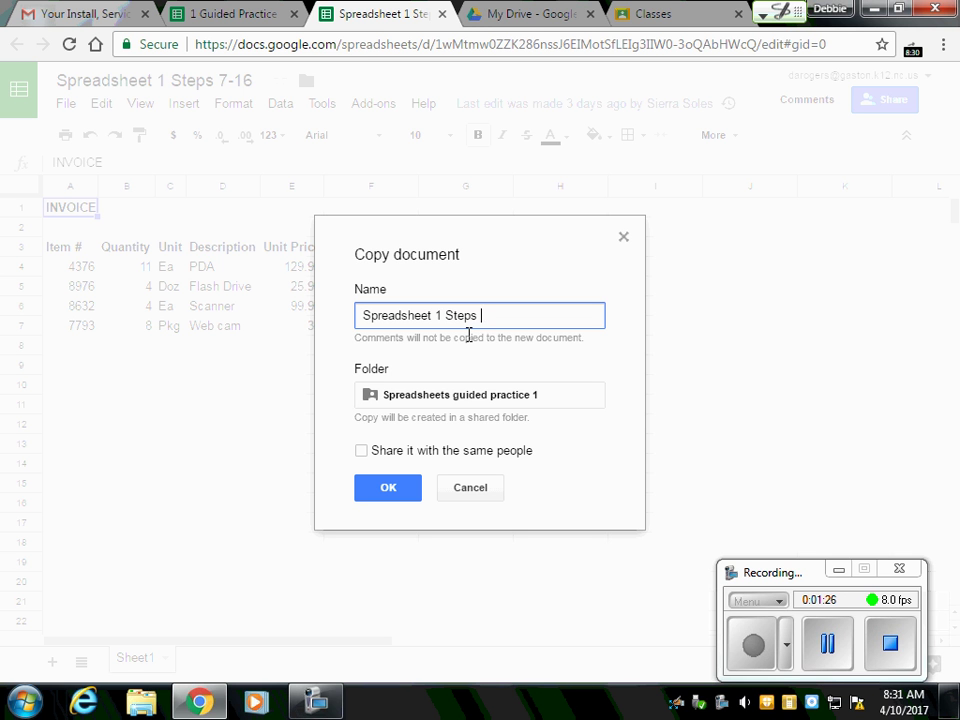
{"action": "type", "text": "22"}
{"action": "left_click", "coordinate": [388, 489]}
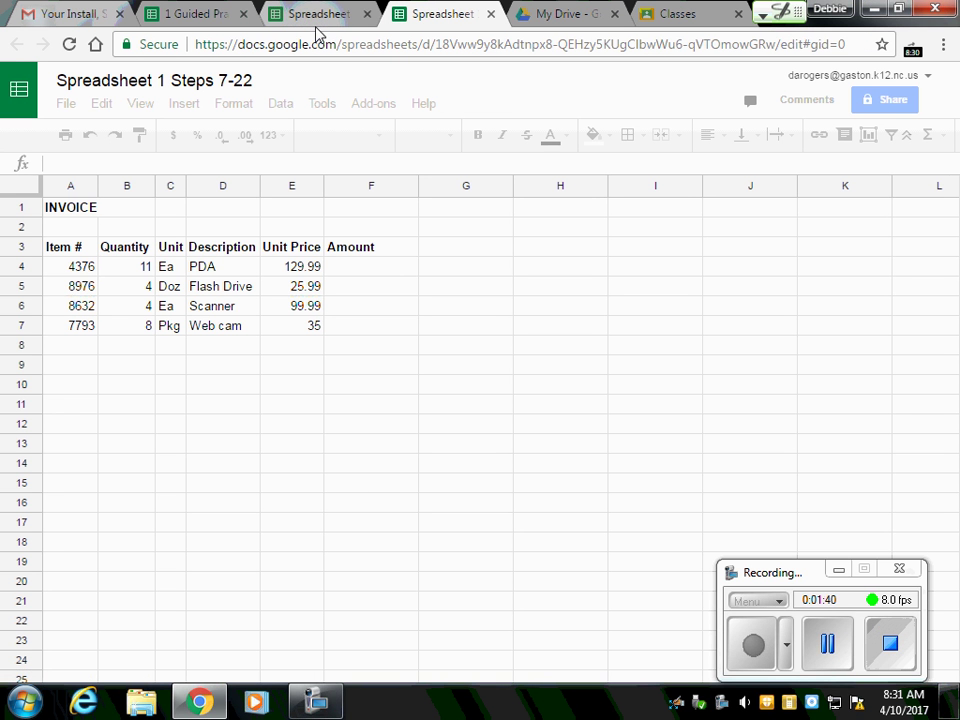
Switch to Google Classroom and open Guided Practice.docx from the Spreadsheets guided practice 1 assignment in the 2017 Winter 7-1 class.
{"action": "left_click", "coordinate": [668, 14]}
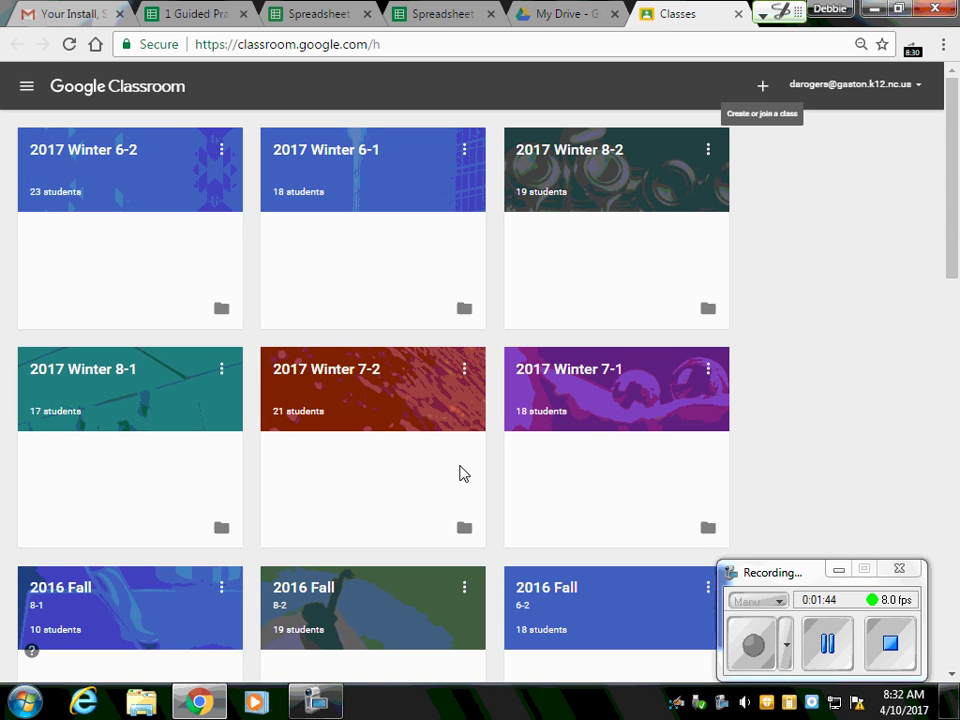
{"action": "left_click", "coordinate": [548, 375]}
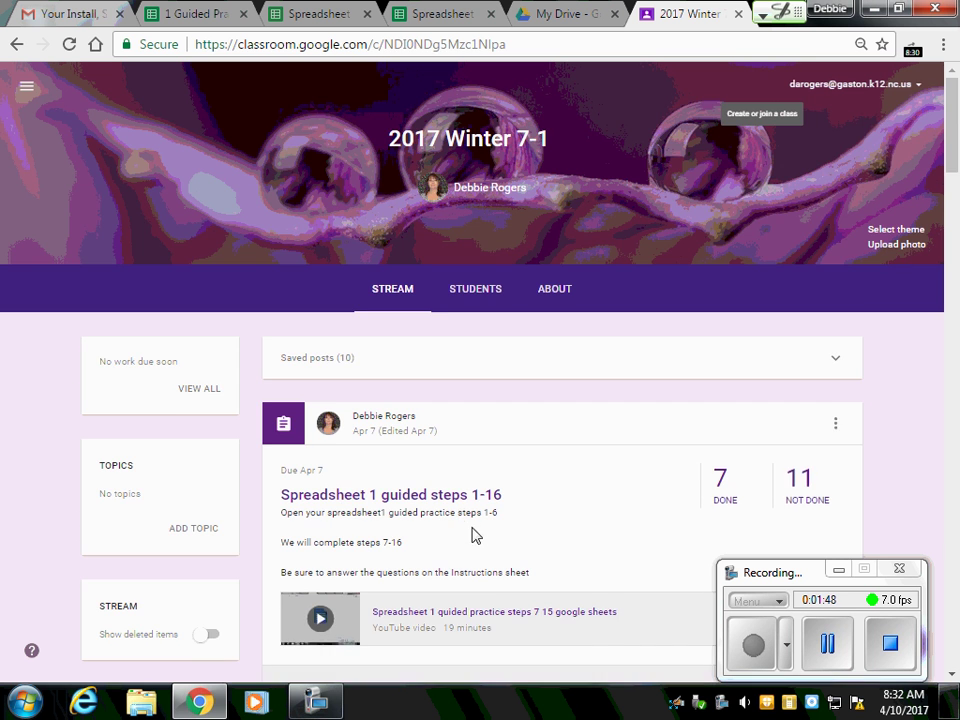
{"action": "scroll", "coordinate": [495, 504], "scroll_direction": "down", "scroll_amount": 2}
{"action": "scroll", "coordinate": [497, 510], "scroll_direction": "down", "scroll_amount": 2}
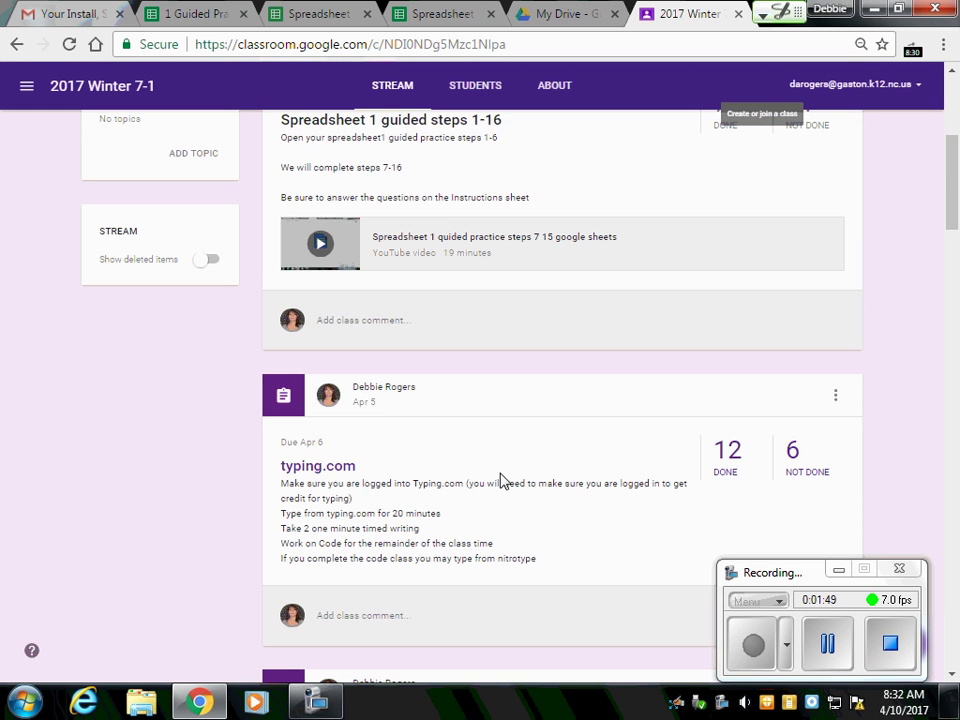
{"action": "scroll", "coordinate": [452, 274], "scroll_direction": "up", "scroll_amount": 2}
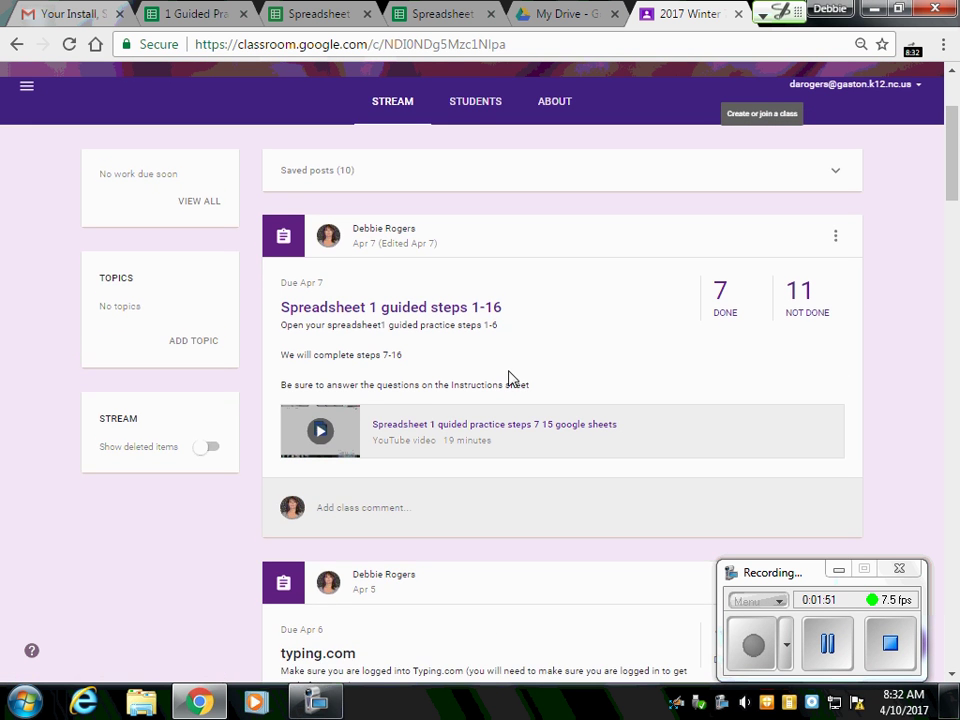
{"action": "scroll", "coordinate": [508, 379], "scroll_direction": "down", "scroll_amount": 3}
{"action": "scroll", "coordinate": [512, 381], "scroll_direction": "down", "scroll_amount": 3}
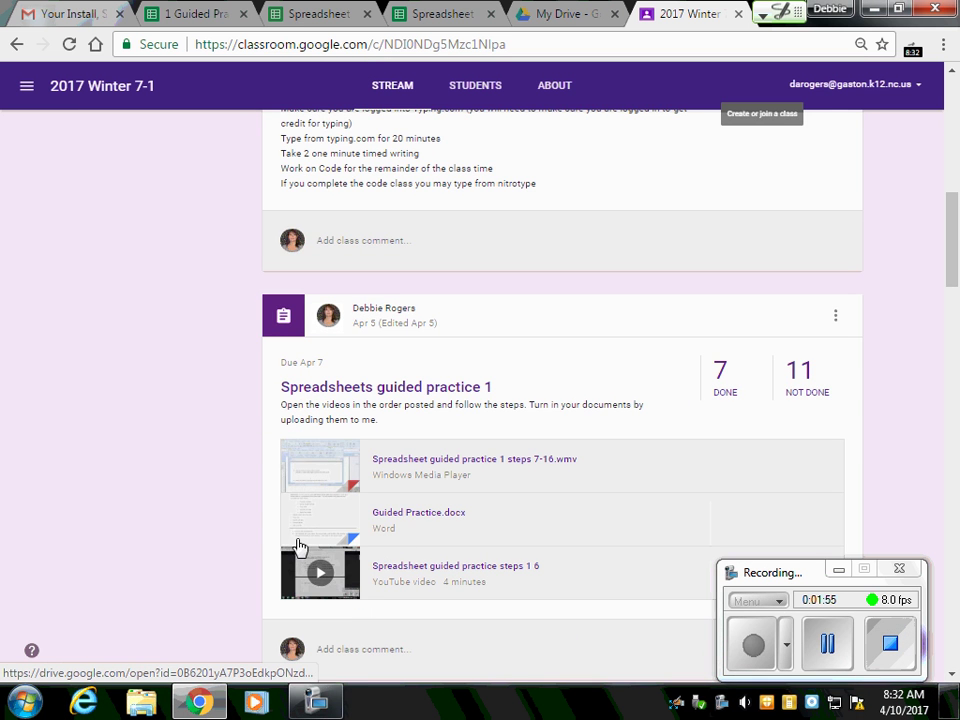
{"action": "left_click", "coordinate": [419, 519]}
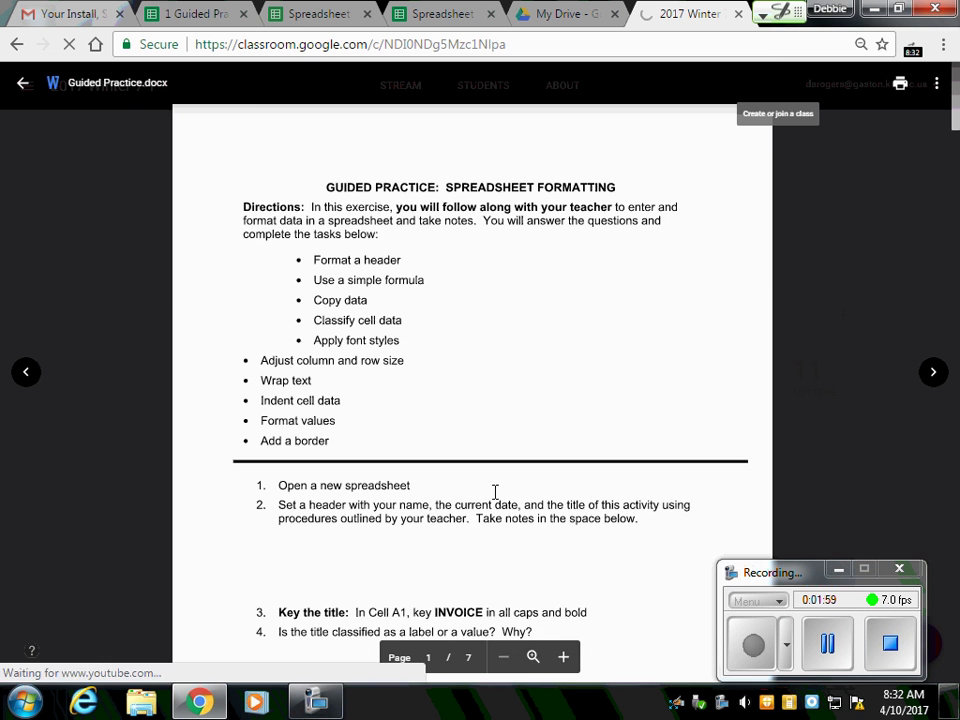
Open the Guided Practice.docx preview in a new window, and from there open the document with Google Docs.
{"action": "scroll", "coordinate": [405, 471], "scroll_direction": "down", "scroll_amount": 3}
{"action": "scroll", "coordinate": [405, 471], "scroll_direction": "down", "scroll_amount": 15}
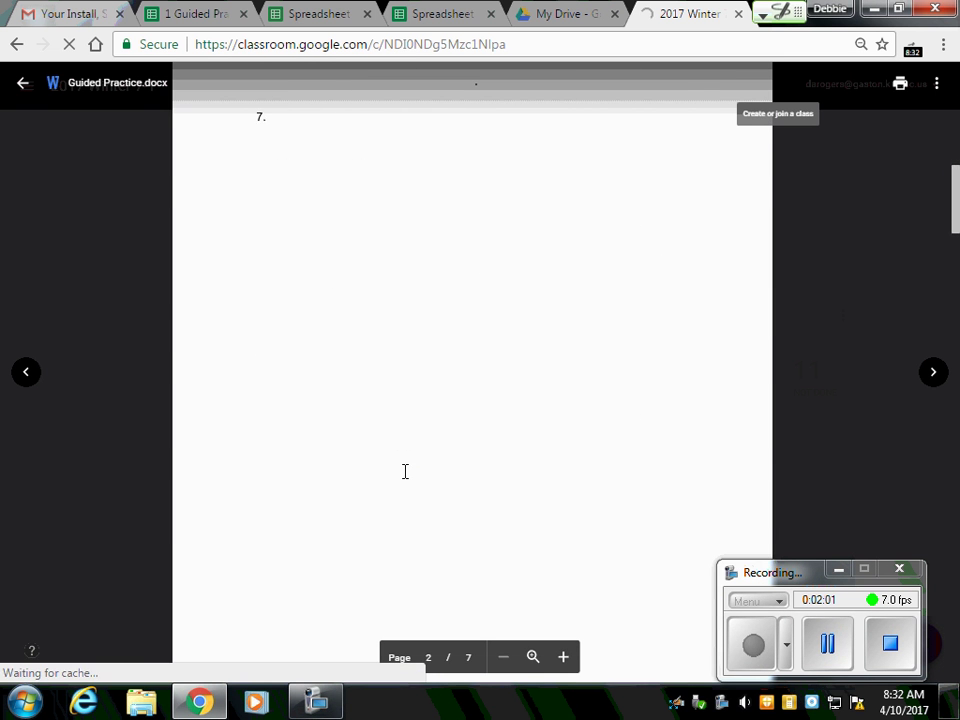
{"action": "scroll", "coordinate": [405, 471], "scroll_direction": "up", "scroll_amount": 6}
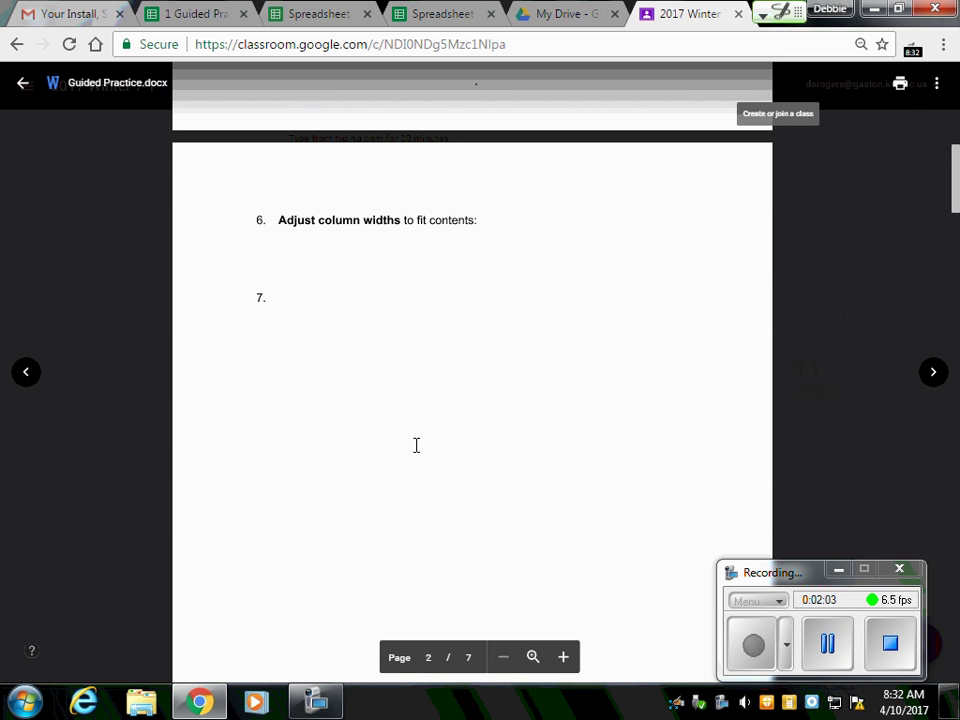
{"action": "left_click", "coordinate": [937, 87]}
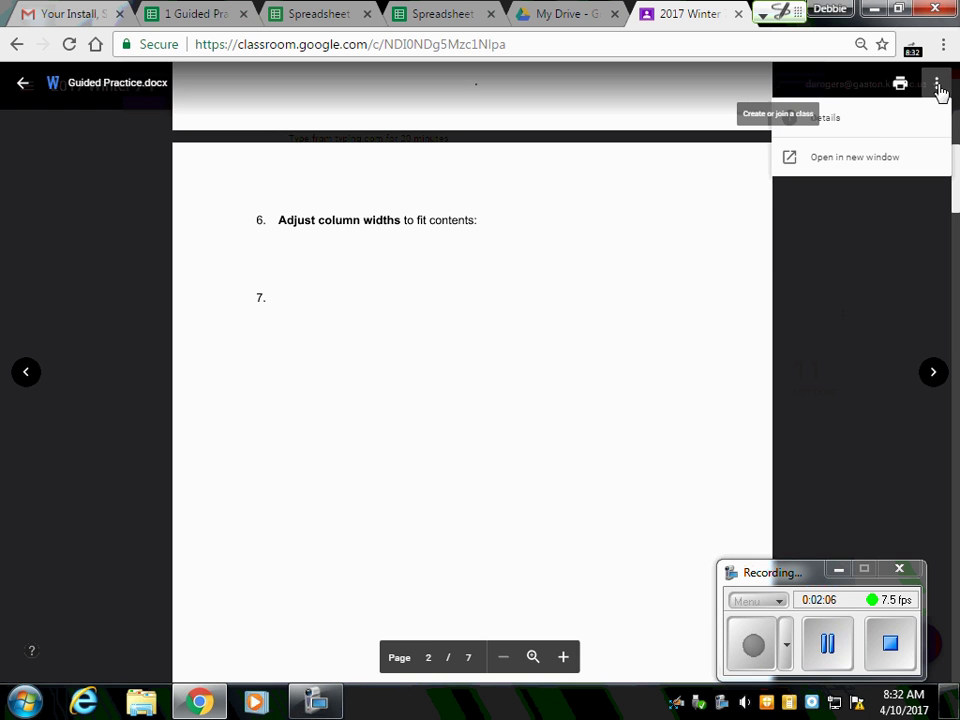
{"action": "left_click", "coordinate": [874, 162]}
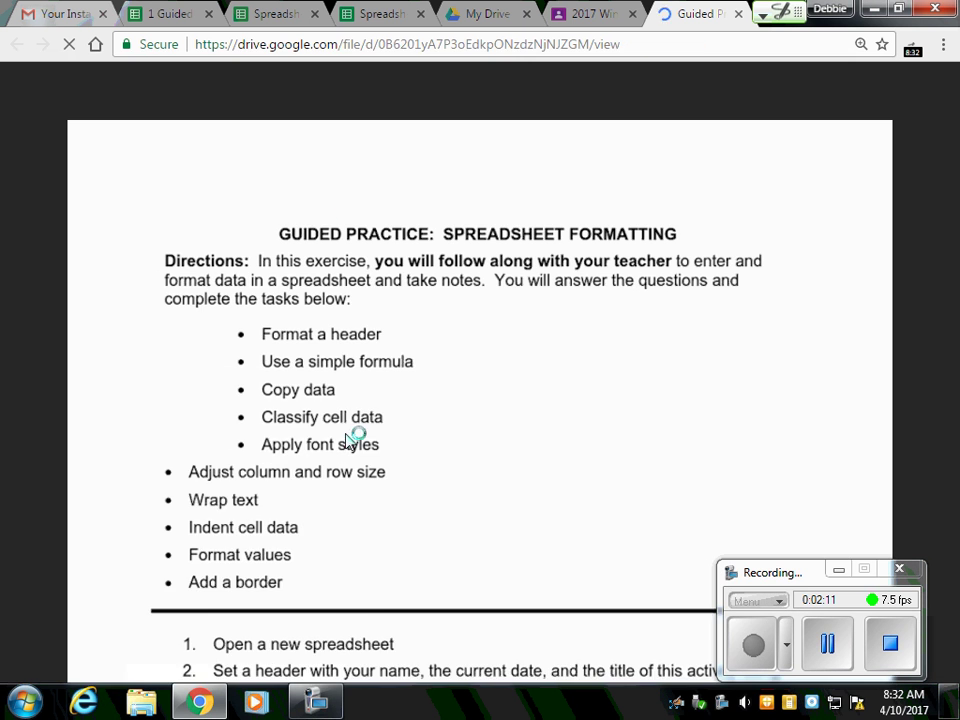
{"action": "scroll", "coordinate": [370, 430], "scroll_direction": "down", "scroll_amount": 2}
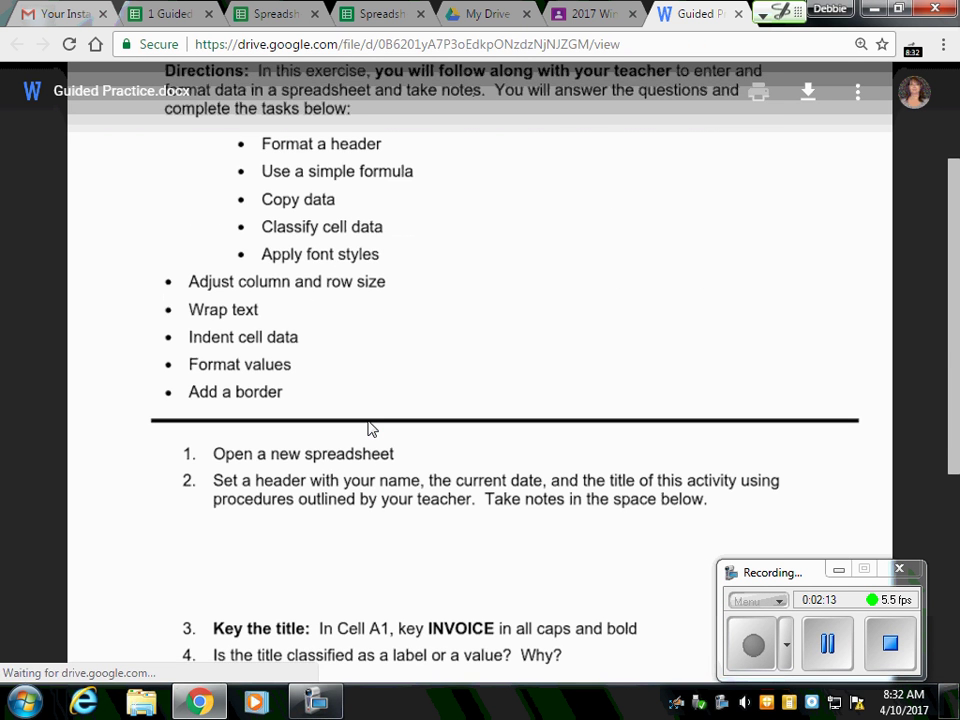
{"action": "scroll", "coordinate": [370, 430], "scroll_direction": "down", "scroll_amount": 4}
{"action": "scroll", "coordinate": [570, 195], "scroll_direction": "up", "scroll_amount": 6}
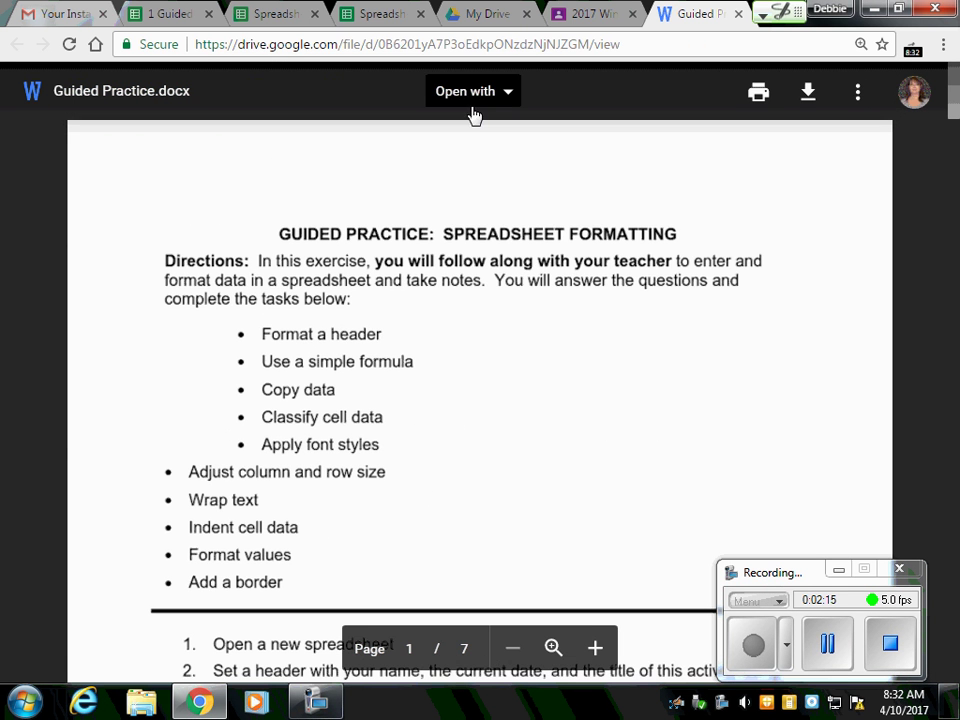
{"action": "left_click", "coordinate": [471, 93]}
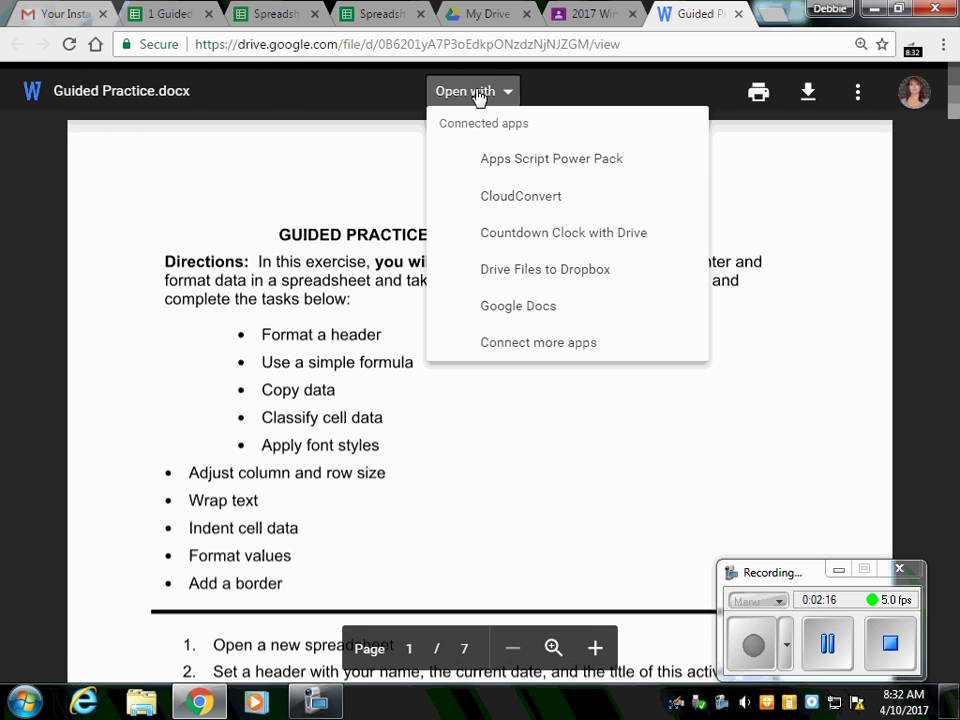
{"action": "left_click", "coordinate": [519, 310]}
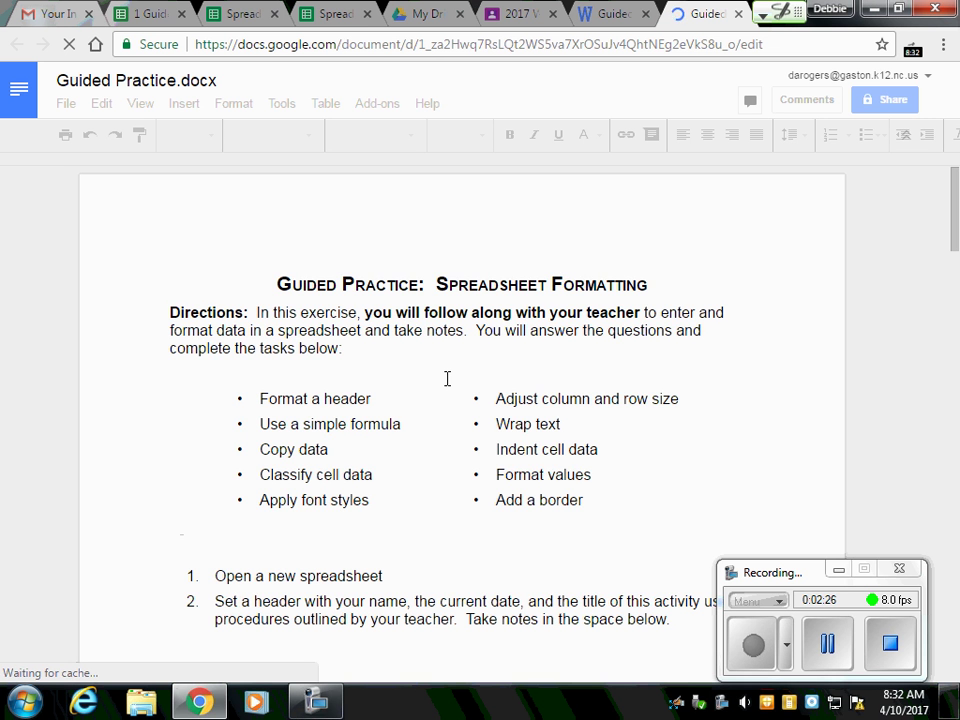
Read the Guided Practice instructions through to items 17 to 20, and return to the Spreadsheet 1 Steps 7-22 spreadsheet.
{"action": "scroll", "coordinate": [318, 386], "scroll_direction": "down", "scroll_amount": 10}
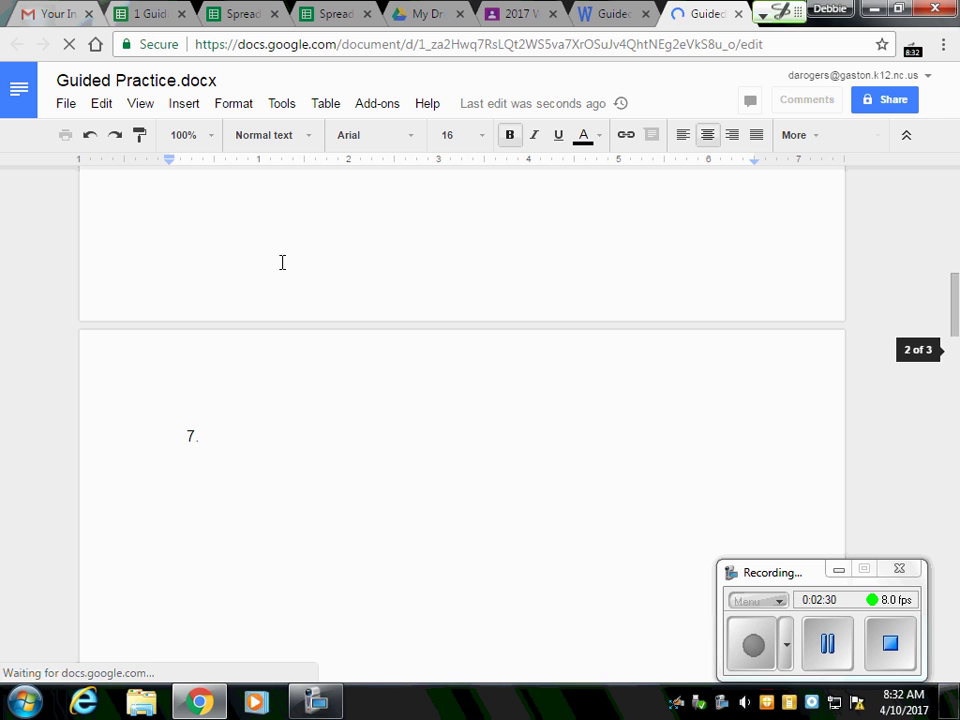
{"action": "scroll", "coordinate": [255, 320], "scroll_direction": "down", "scroll_amount": 2}
{"action": "scroll", "coordinate": [230, 340], "scroll_direction": "down", "scroll_amount": 3}
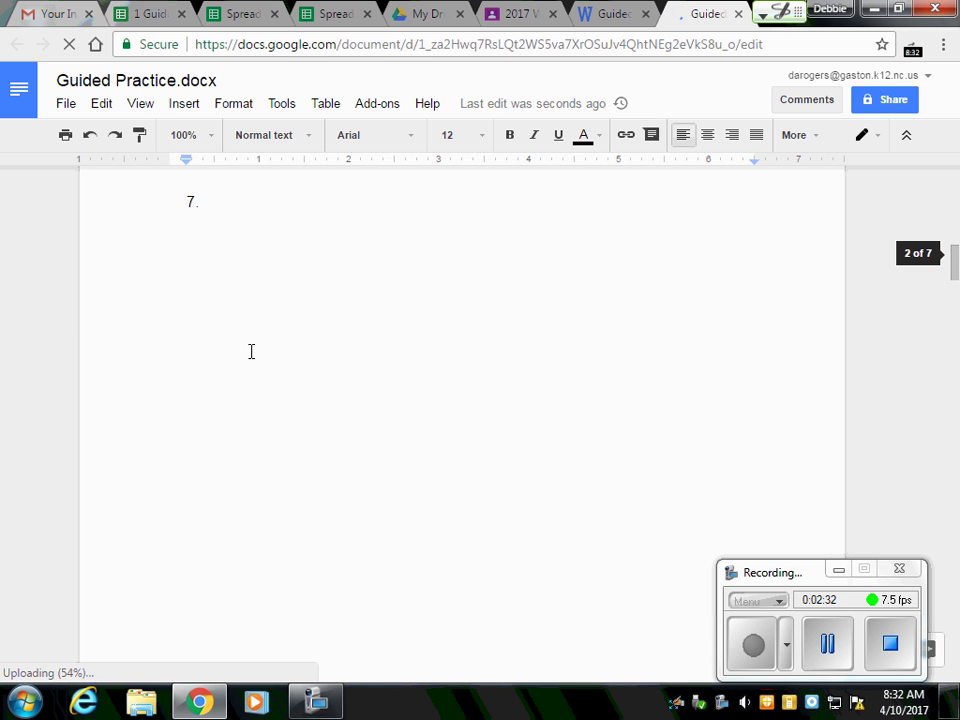
{"action": "scroll", "coordinate": [248, 335], "scroll_direction": "down", "scroll_amount": 2}
{"action": "scroll", "coordinate": [259, 429], "scroll_direction": "up", "scroll_amount": 4}
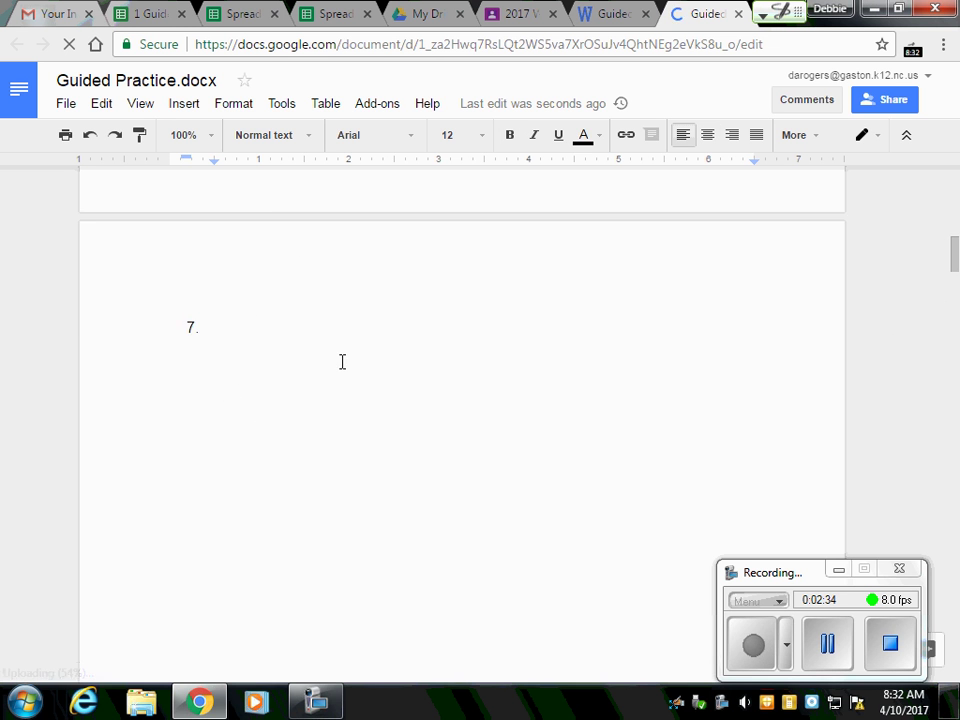
{"action": "scroll", "coordinate": [342, 361], "scroll_direction": "up", "scroll_amount": 5}
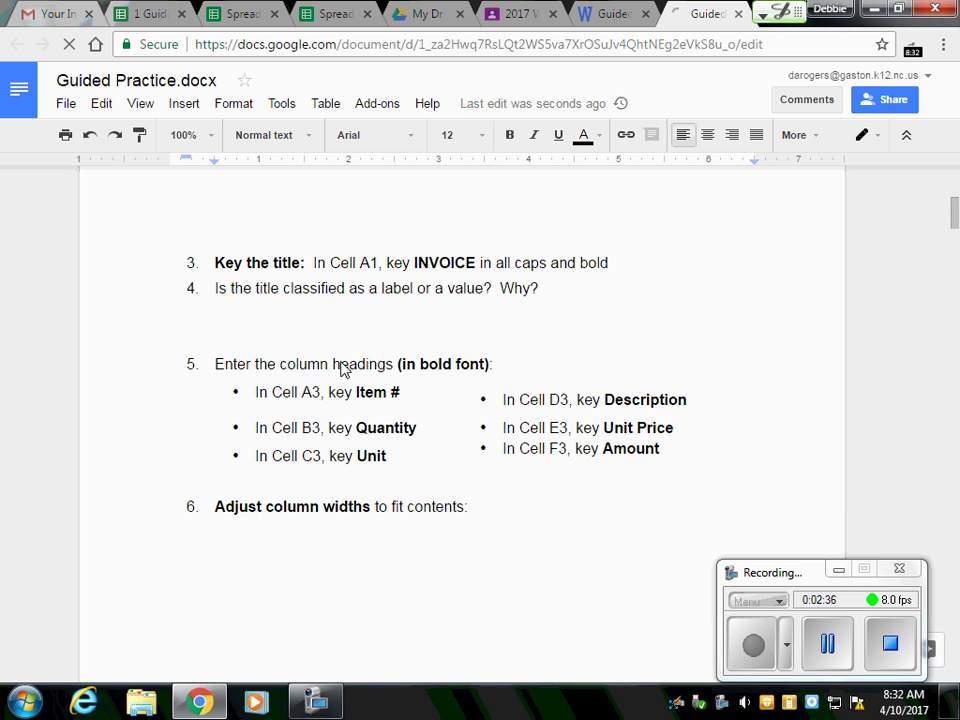
{"action": "scroll", "coordinate": [342, 365], "scroll_direction": "down", "scroll_amount": 3}
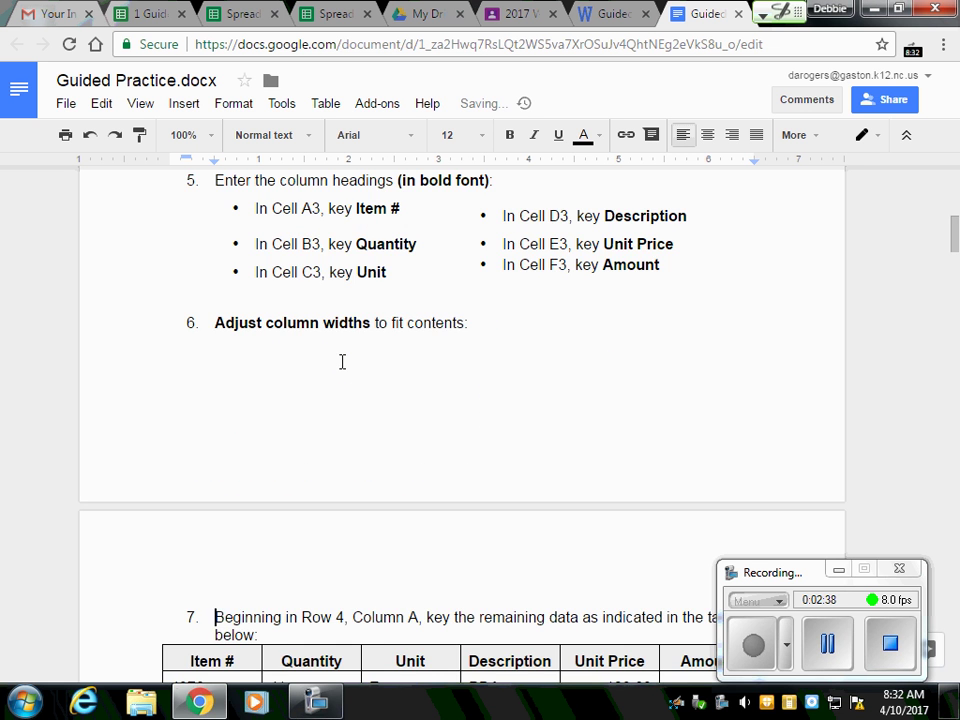
{"action": "scroll", "coordinate": [313, 300], "scroll_direction": "down", "scroll_amount": 15}
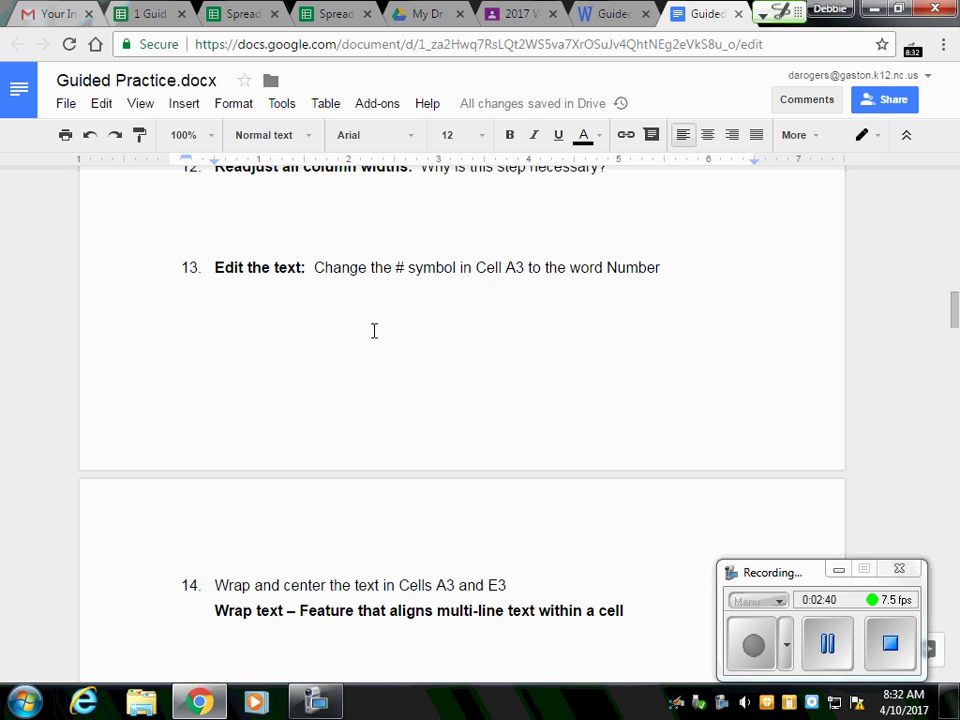
{"action": "scroll", "coordinate": [374, 331], "scroll_direction": "down", "scroll_amount": 5}
{"action": "scroll", "coordinate": [374, 331], "scroll_direction": "down", "scroll_amount": 5}
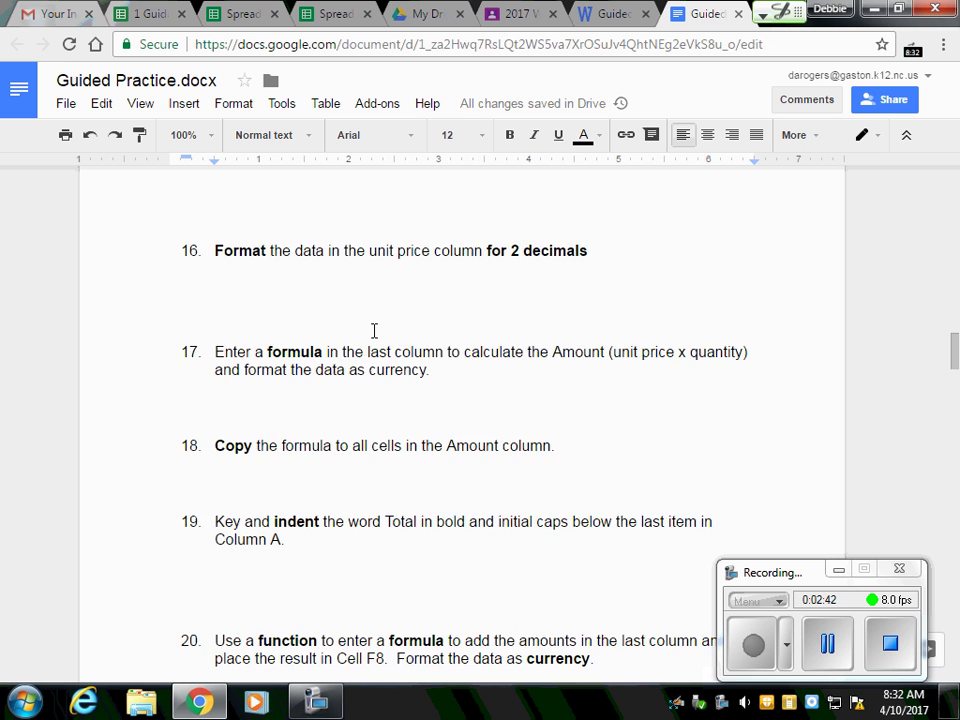
{"action": "scroll", "coordinate": [372, 328], "scroll_direction": "down", "scroll_amount": 2}
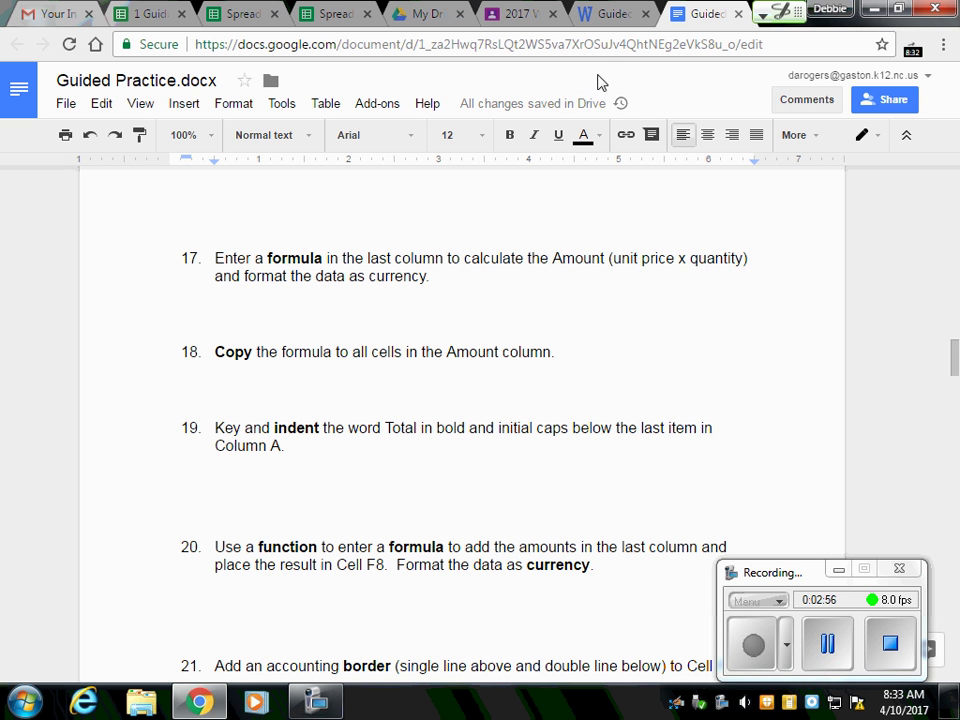
{"action": "left_click", "coordinate": [337, 16]}
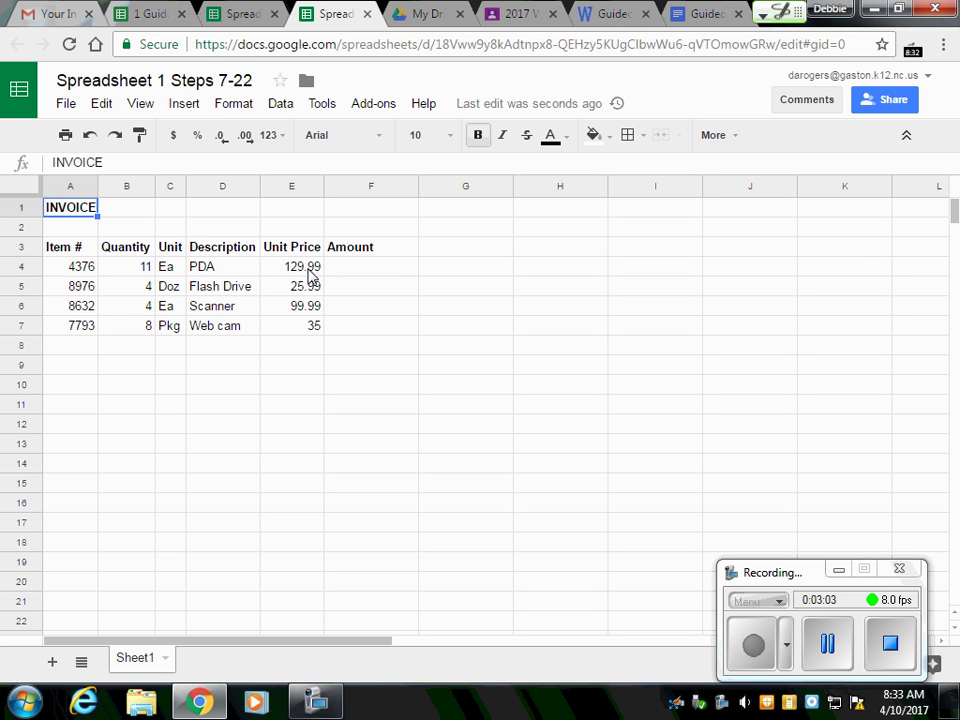
{"action": "left_click", "coordinate": [299, 350]}
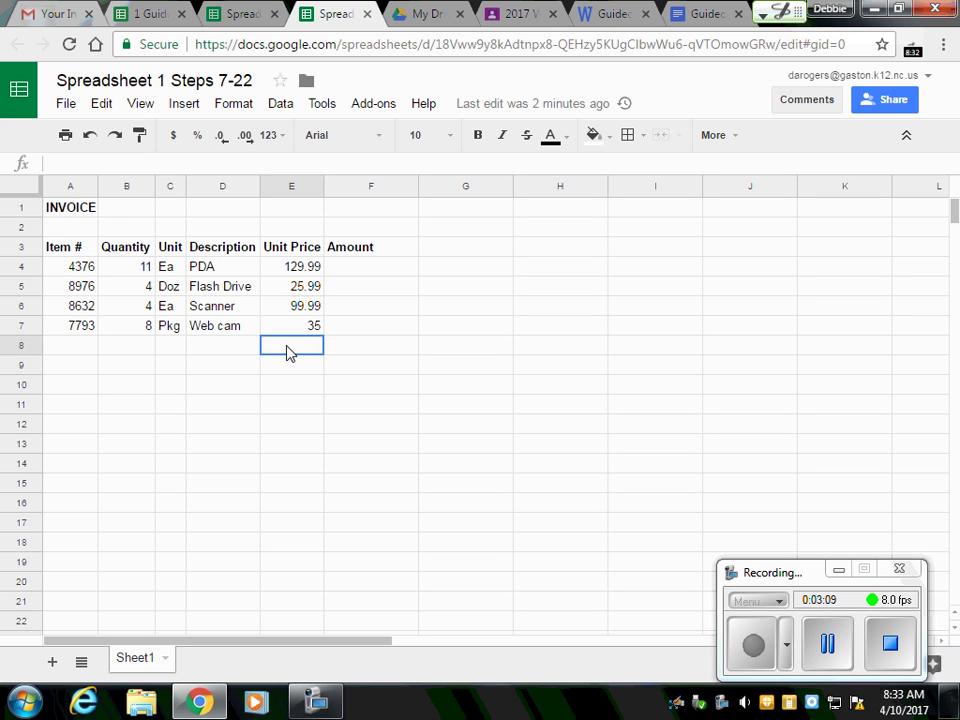
{"action": "double_click", "coordinate": [287, 345]}
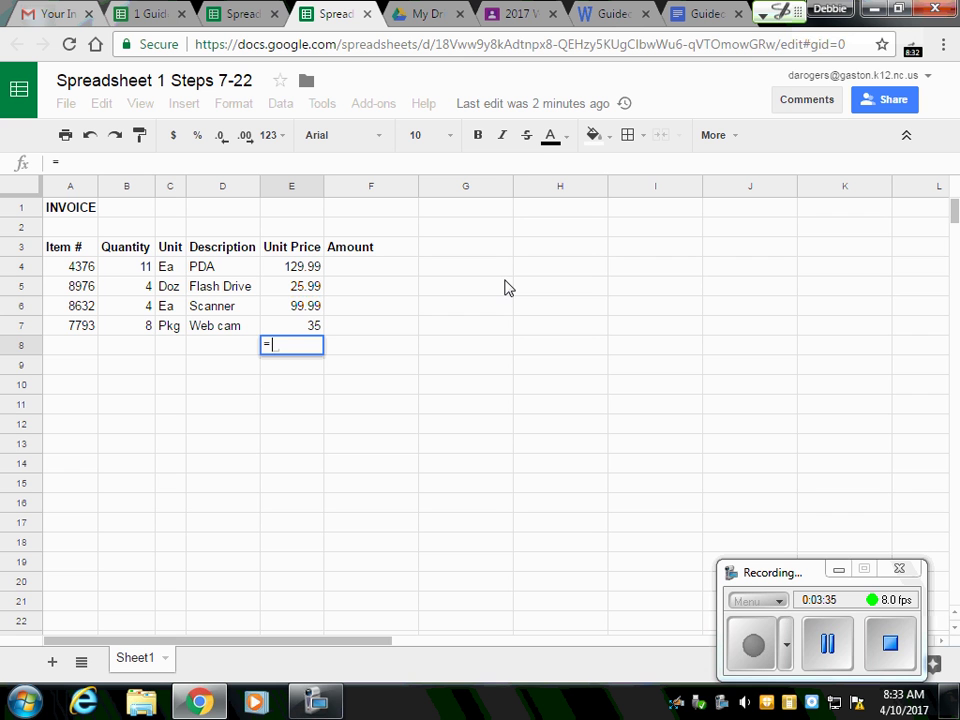
{"action": "left_click", "coordinate": [362, 268]}
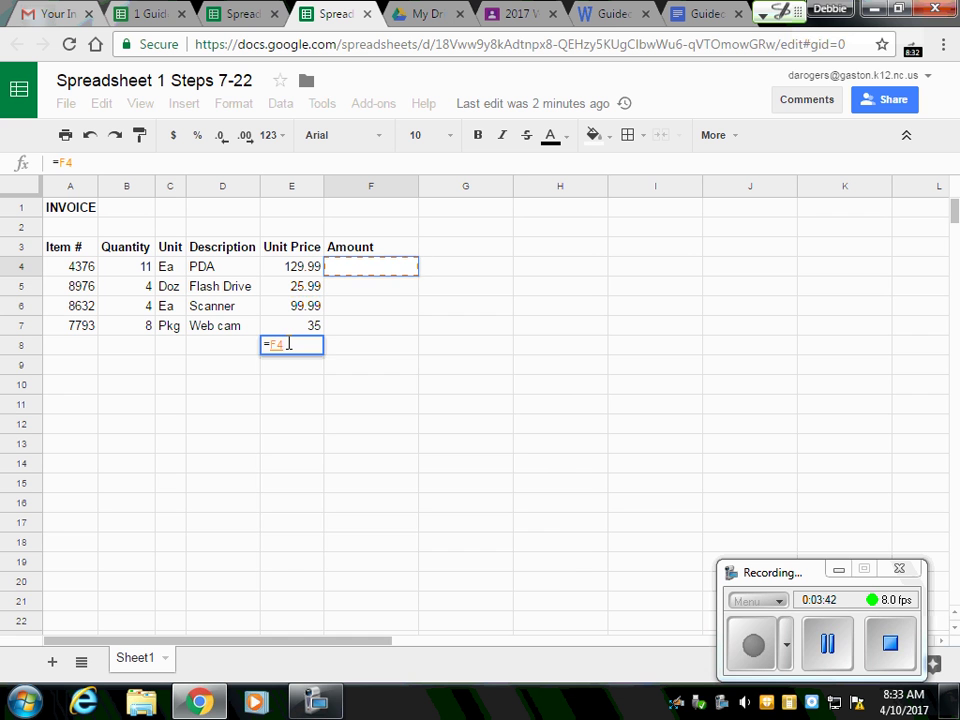
{"action": "key", "text": "BackSpace"}
{"action": "key", "text": "BackSpace"}
{"action": "key", "text": "BackSpace"}
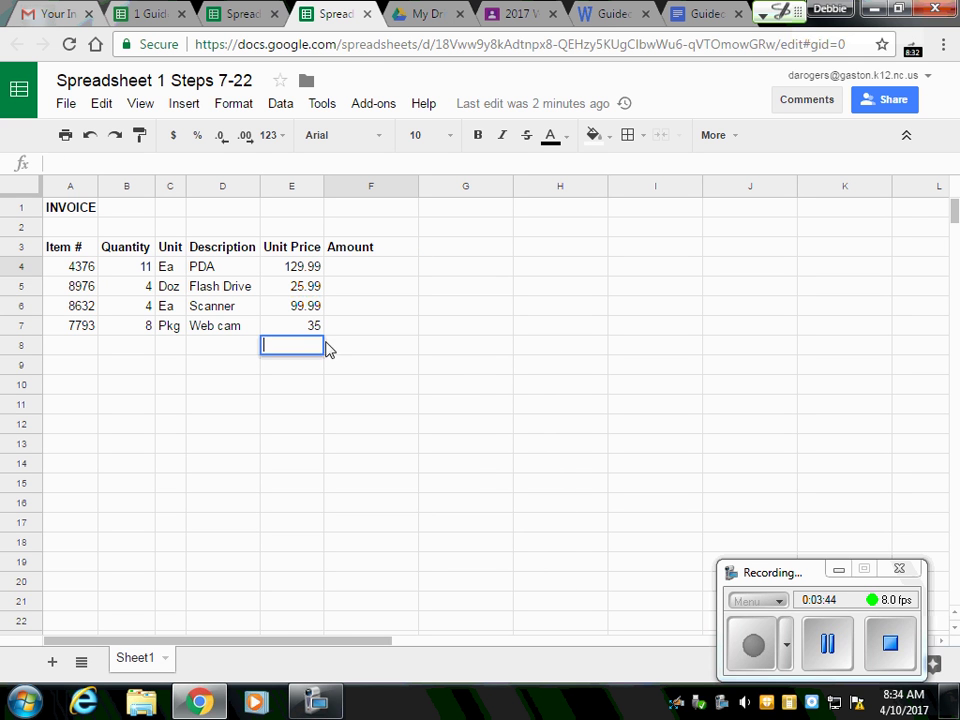
Enter the formula =(B4*E4) in F4 to multiply the PDA's quantity by its unit price.
{"action": "double_click", "coordinate": [356, 272]}
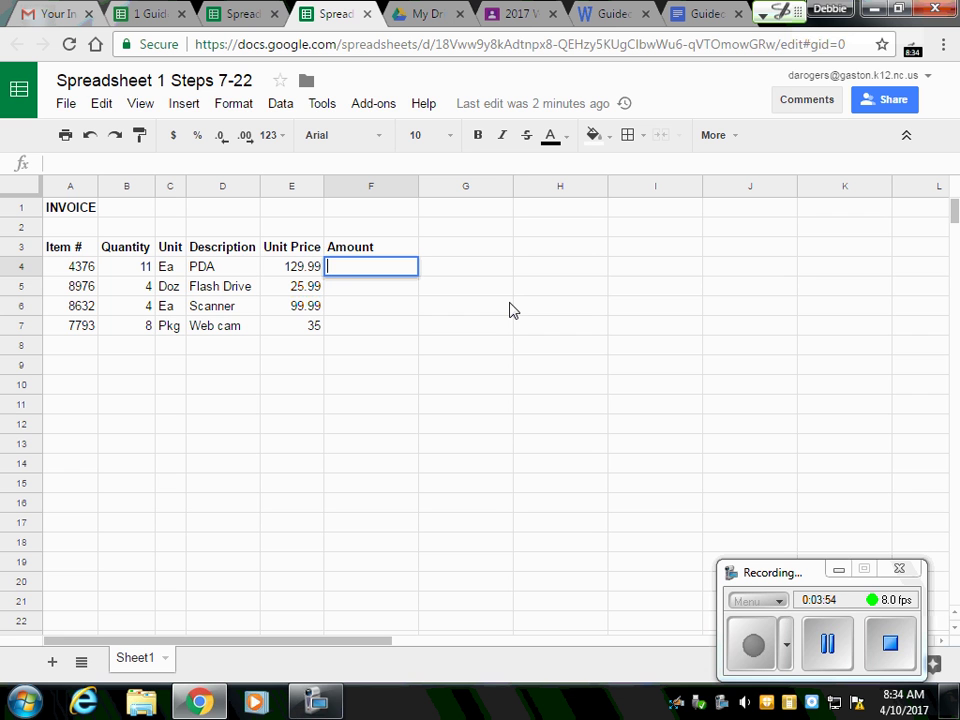
{"action": "type", "text": "="}
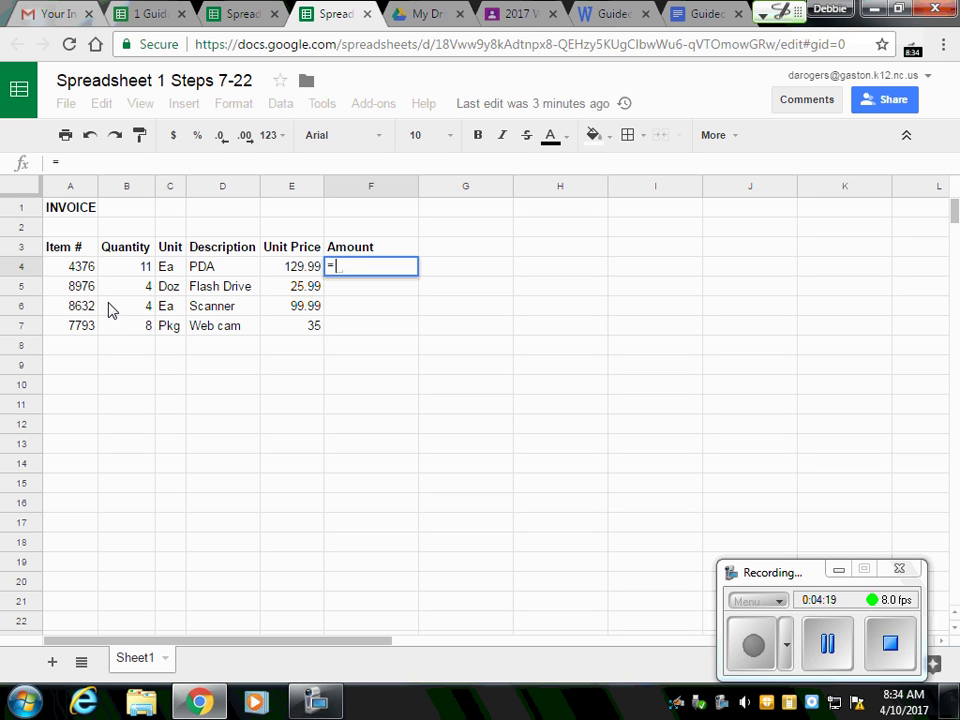
{"action": "type", "text": "("}
{"action": "left_click", "coordinate": [127, 270]}
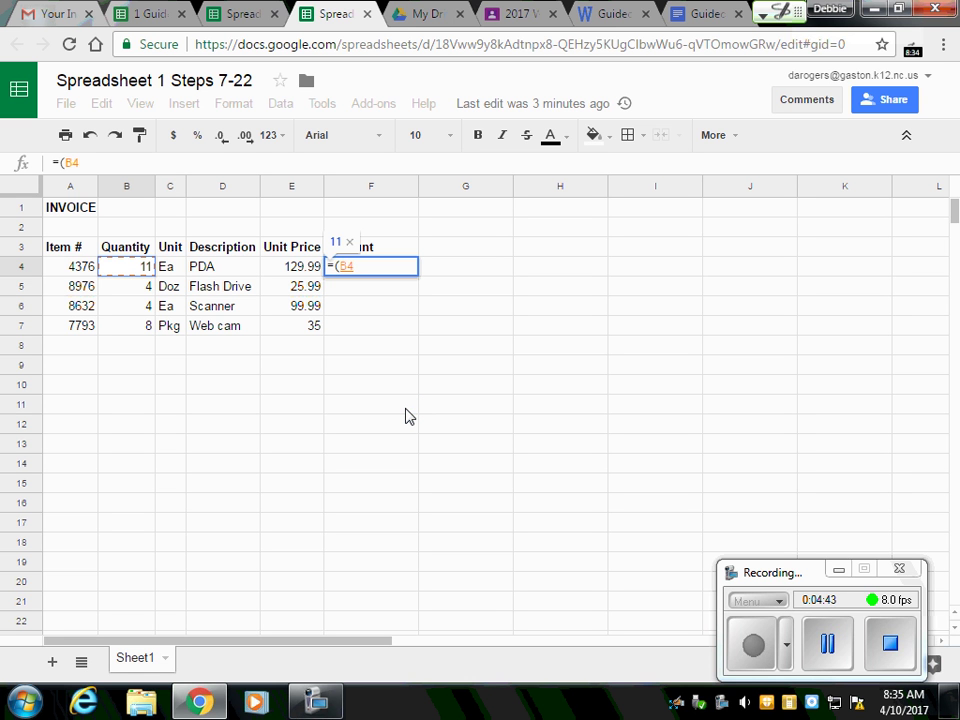
{"action": "type", "text": "*"}
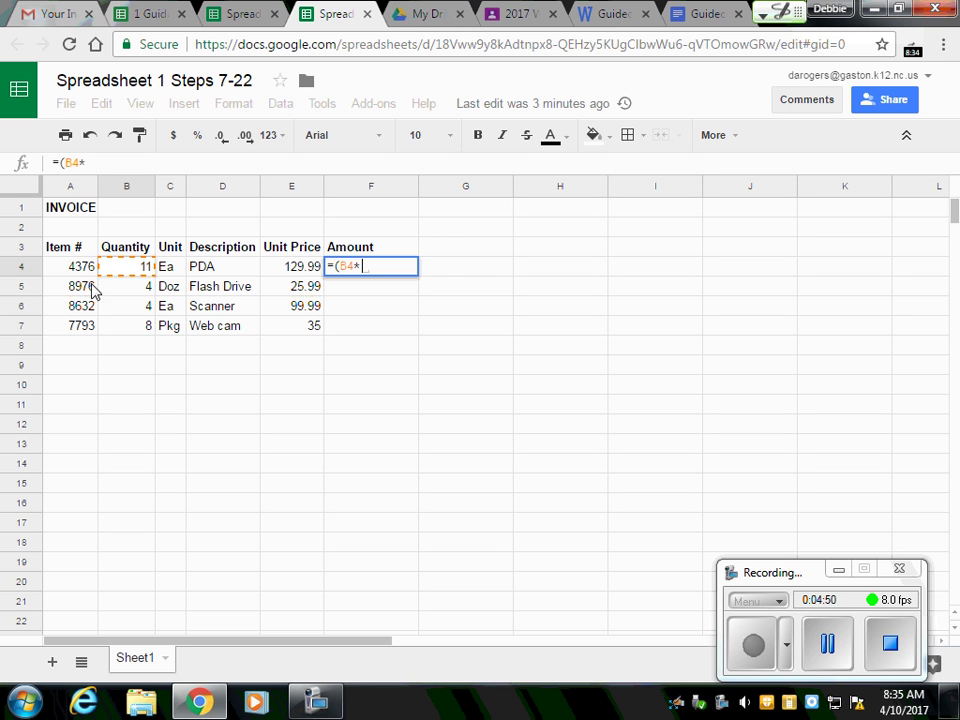
{"action": "left_click", "coordinate": [310, 272]}
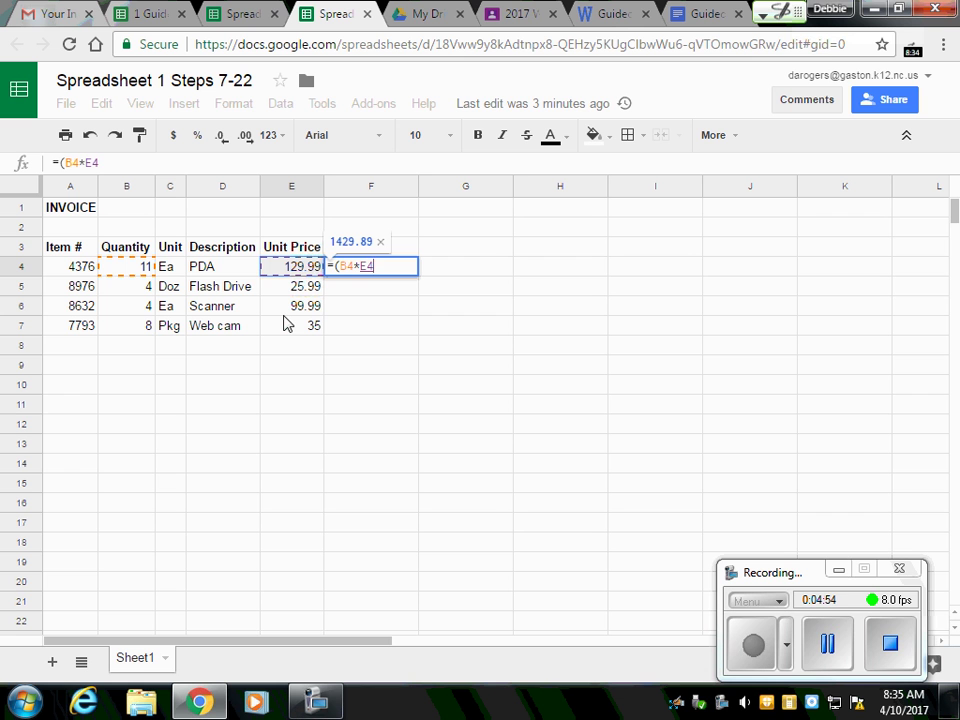
{"action": "type", "text": ")"}
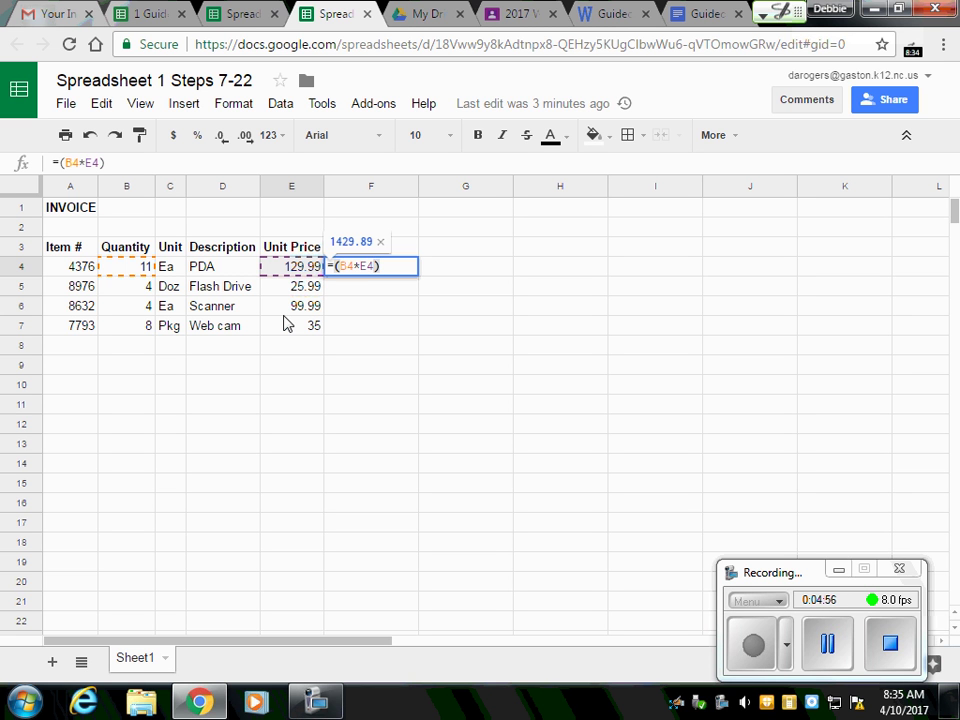
{"action": "key", "text": "Return"}
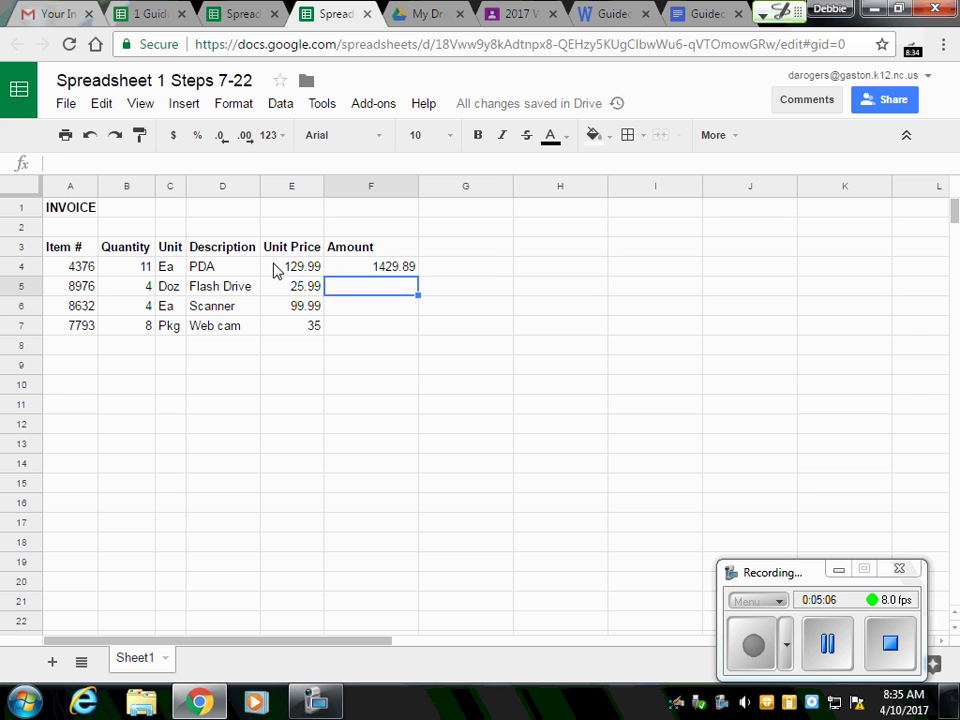
Format the Unit Price and Amount cells E4:F7 as currency.
{"action": "left_click_drag", "start_coordinate": [306, 268], "coordinate": [396, 336]}
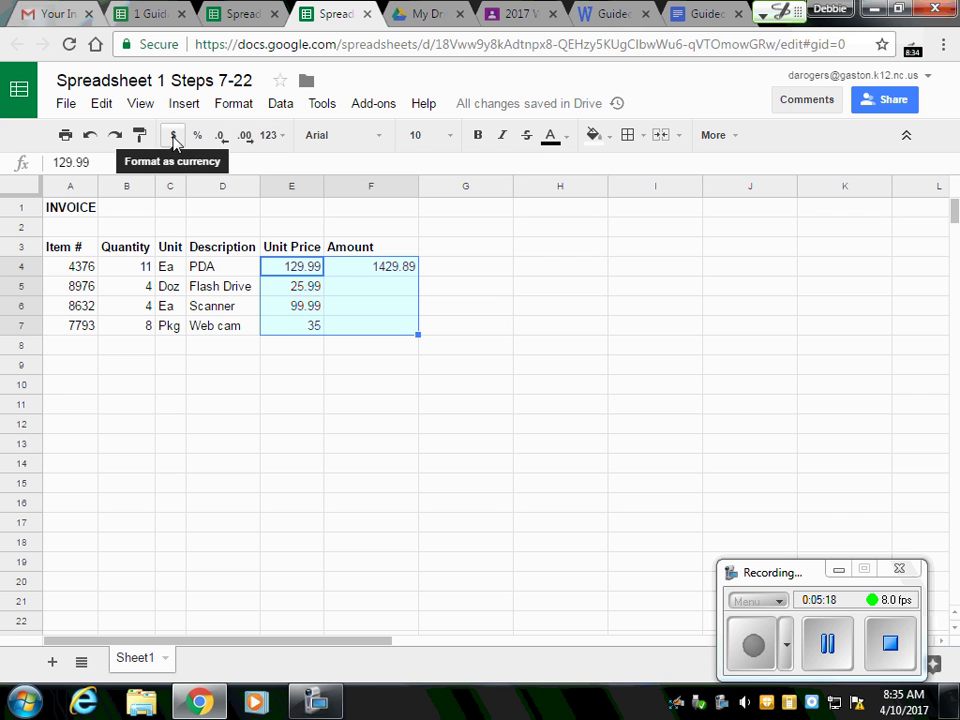
{"action": "left_click", "coordinate": [174, 136]}
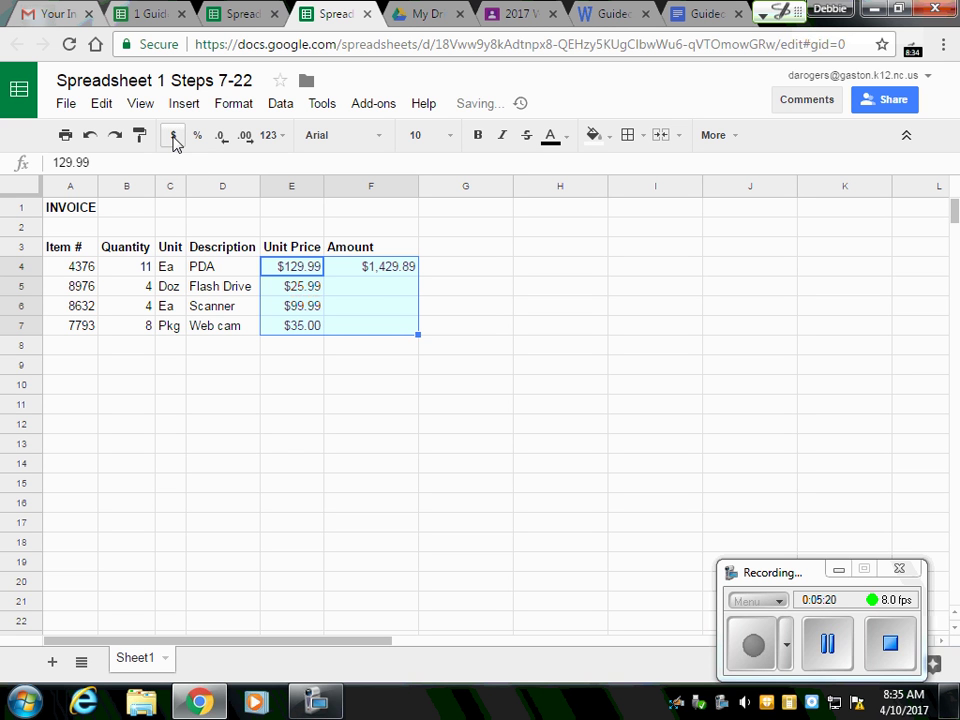
Enter the formula =(B5*E5) in F5 to calculate the Flash Drive amount.
{"action": "left_click", "coordinate": [372, 293]}
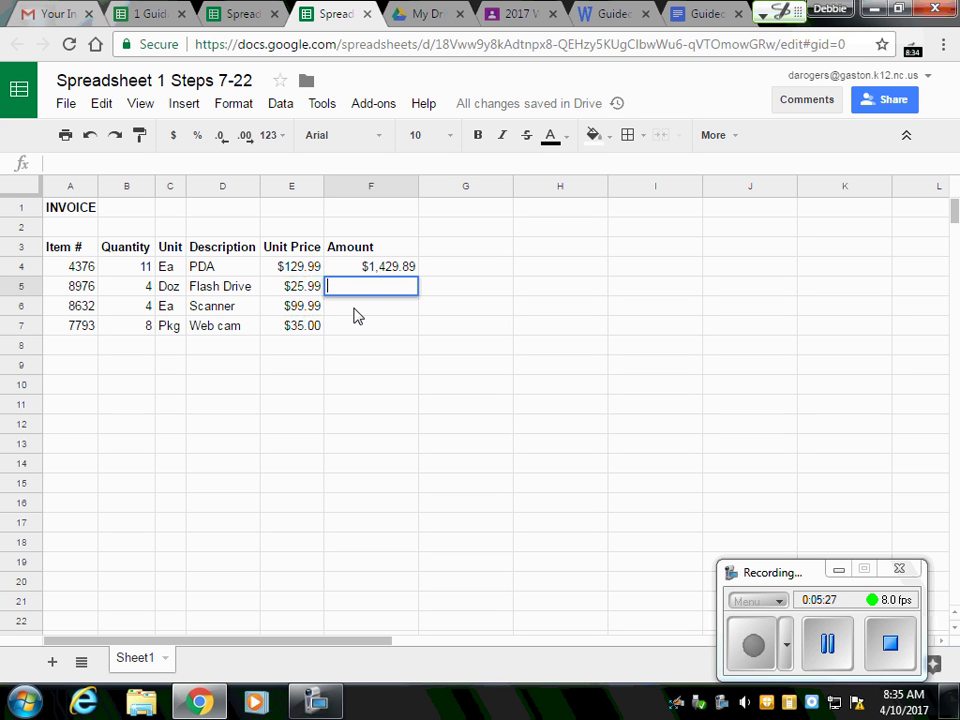
{"action": "type", "text": "="}
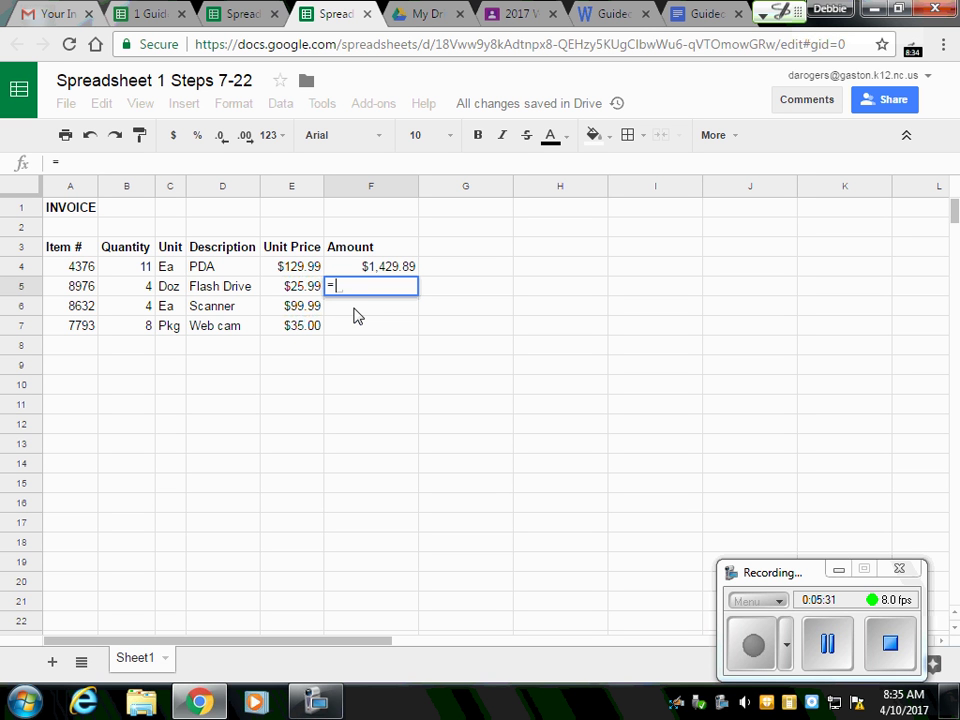
{"action": "type", "text": "("}
{"action": "left_click", "coordinate": [142, 286]}
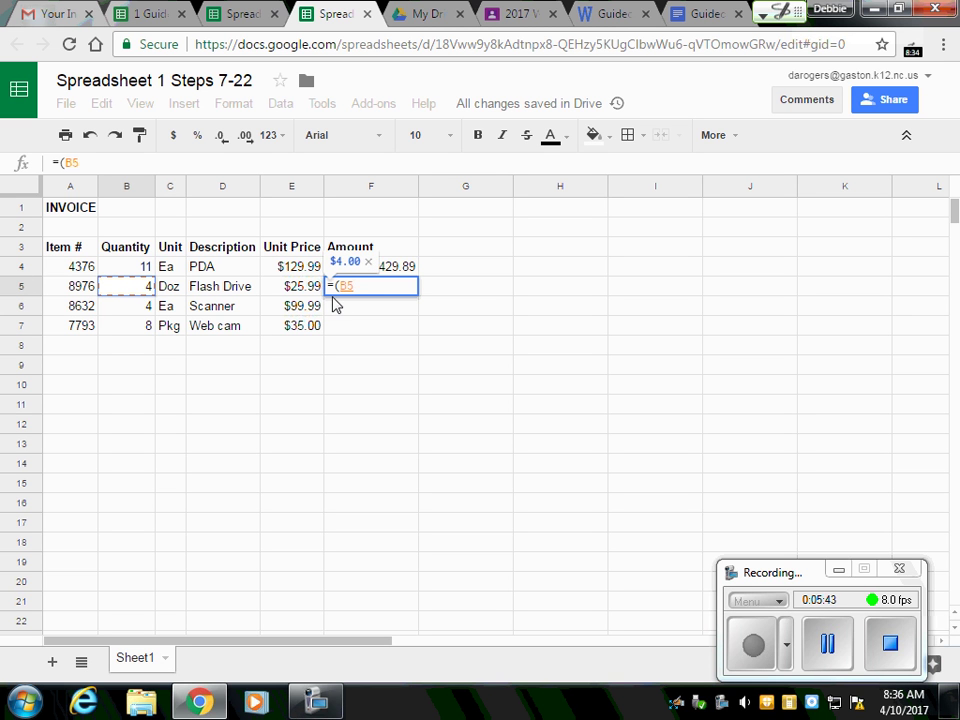
{"action": "type", "text": "*"}
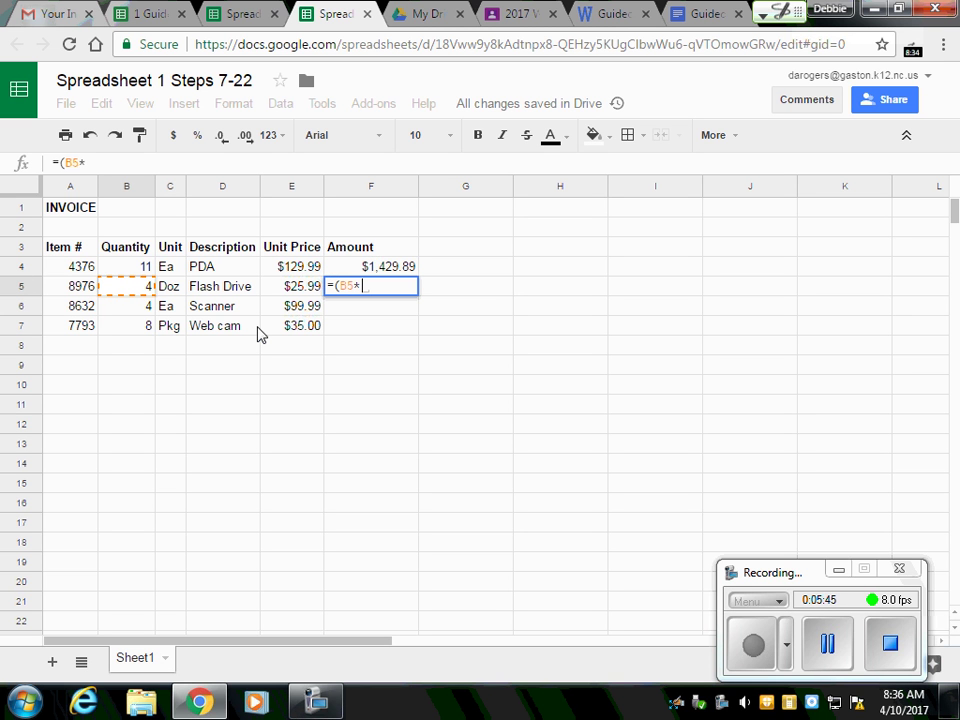
{"action": "left_click", "coordinate": [303, 288]}
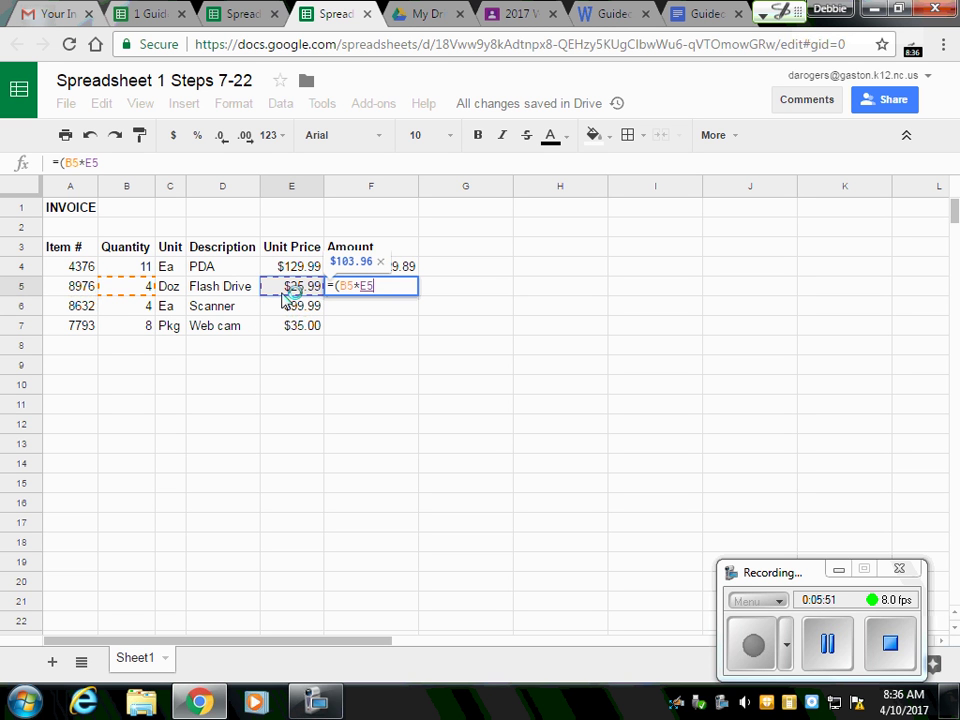
{"action": "type", "text": ")"}
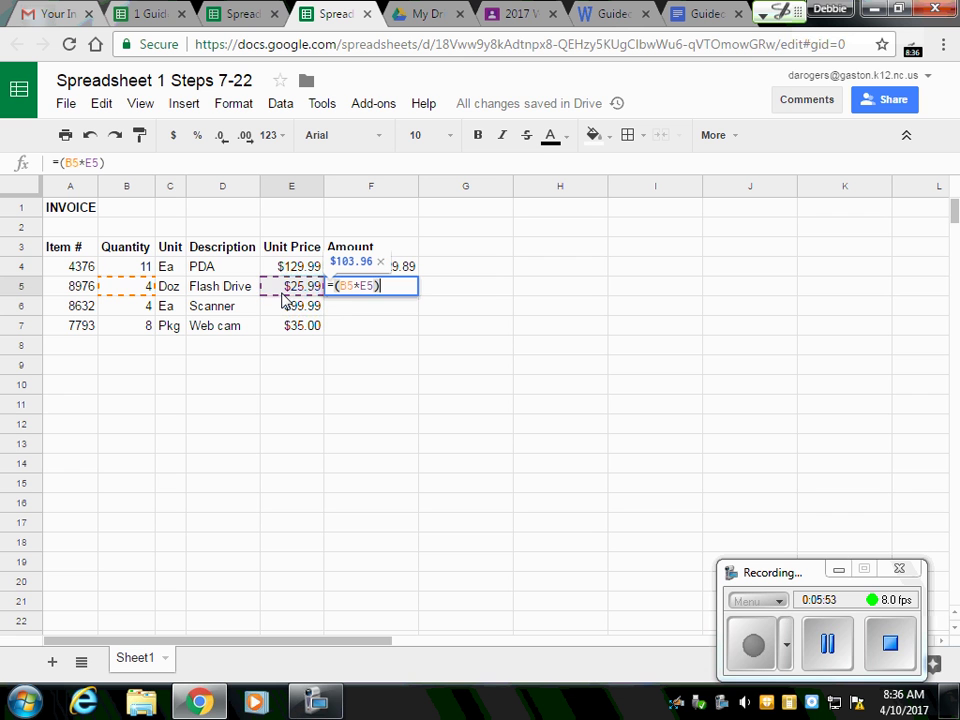
{"action": "key", "text": "Return"}
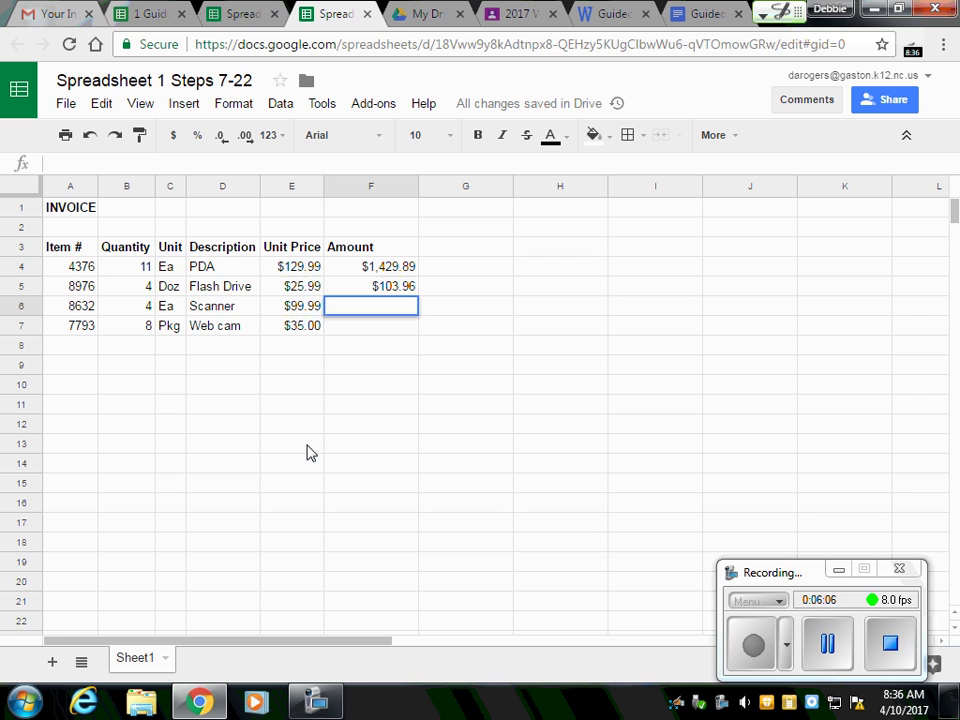
Enter the formula =(B6*E6) in F6 to calculate the Scanner amount.
{"action": "type", "text": "="}
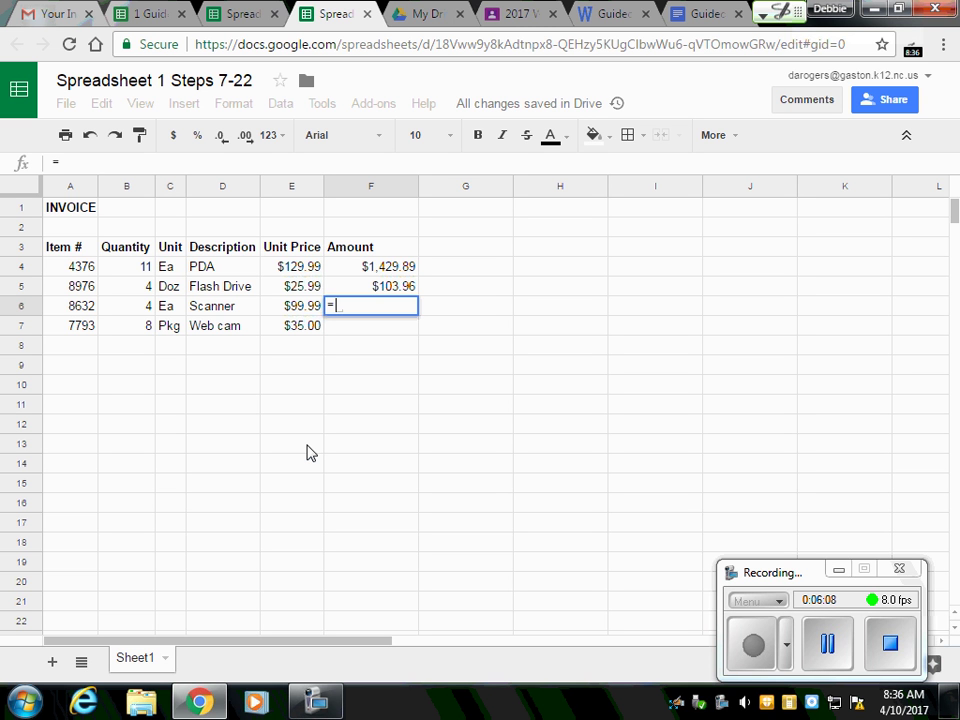
{"action": "type", "text": "("}
{"action": "left_click", "coordinate": [145, 310]}
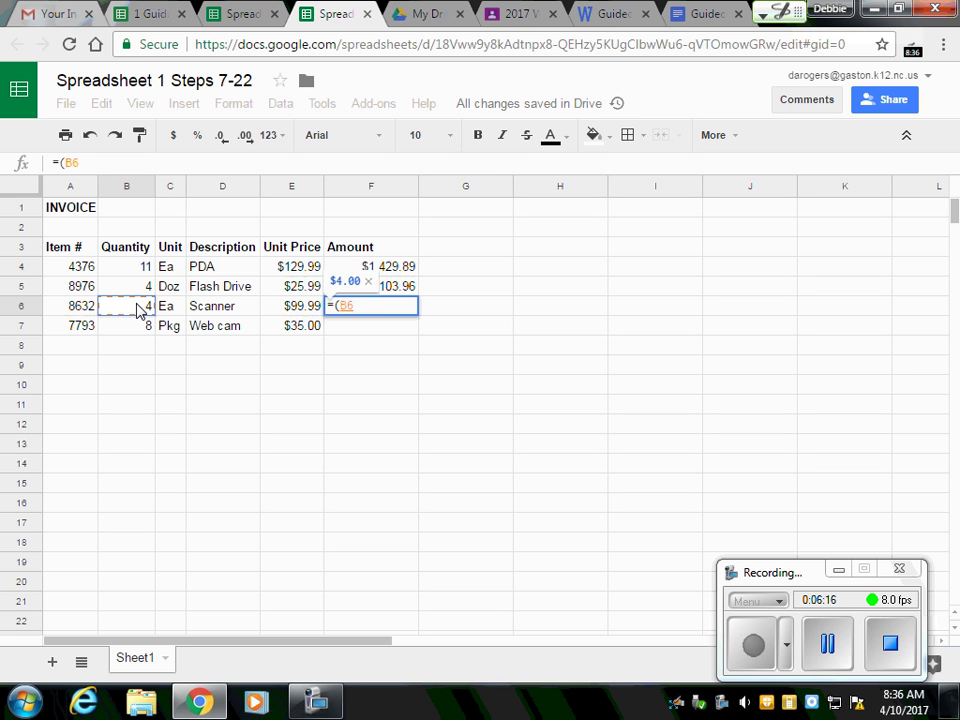
{"action": "type", "text": "*"}
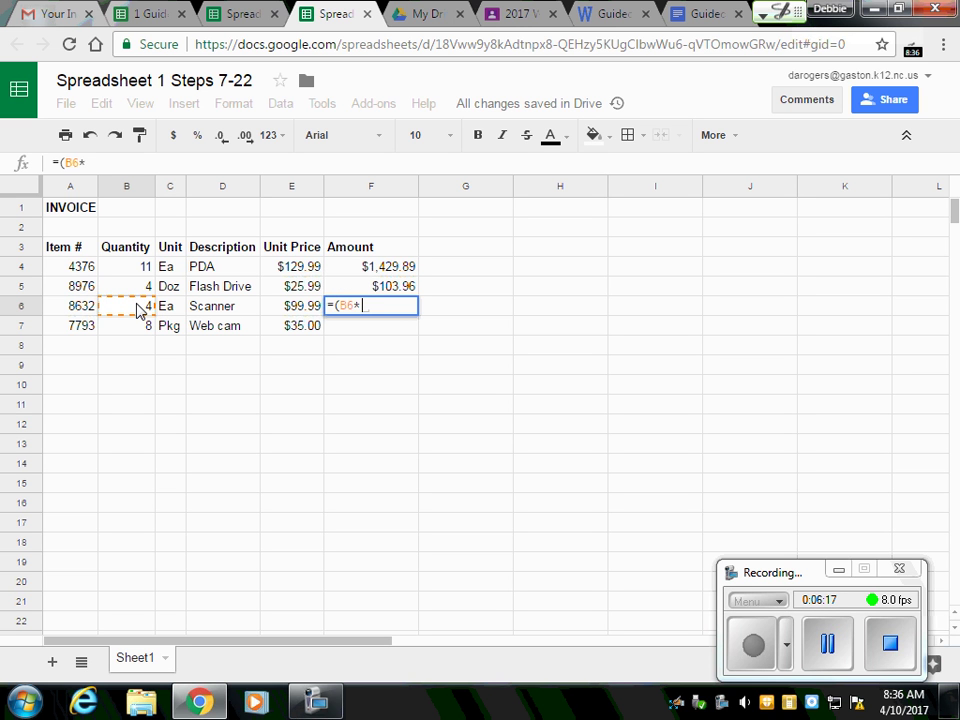
{"action": "left_click", "coordinate": [296, 310]}
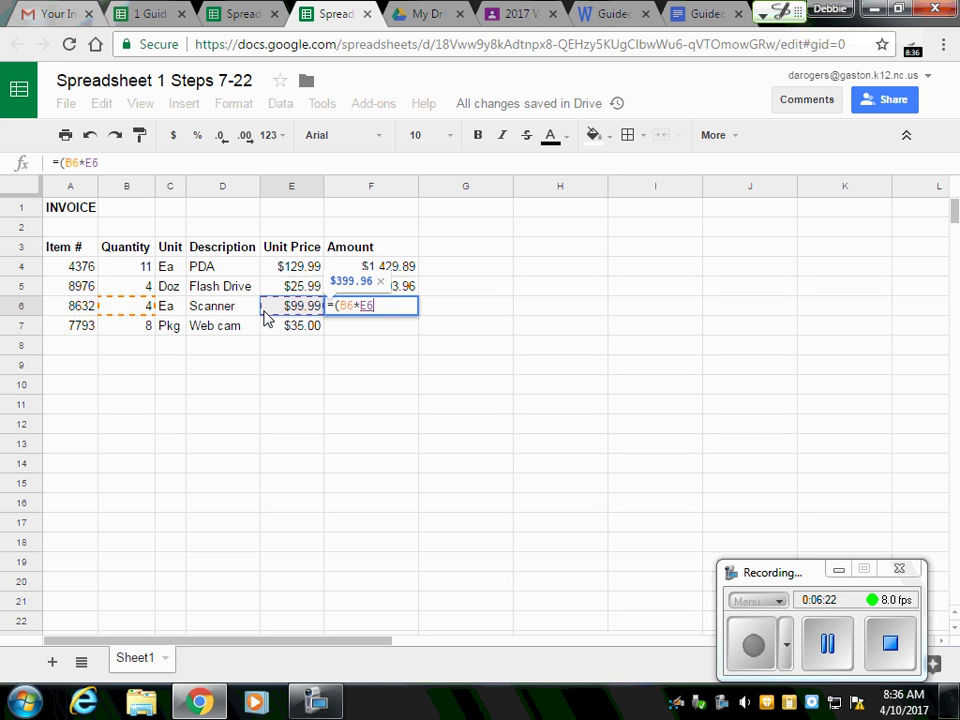
{"action": "type", "text": ")"}
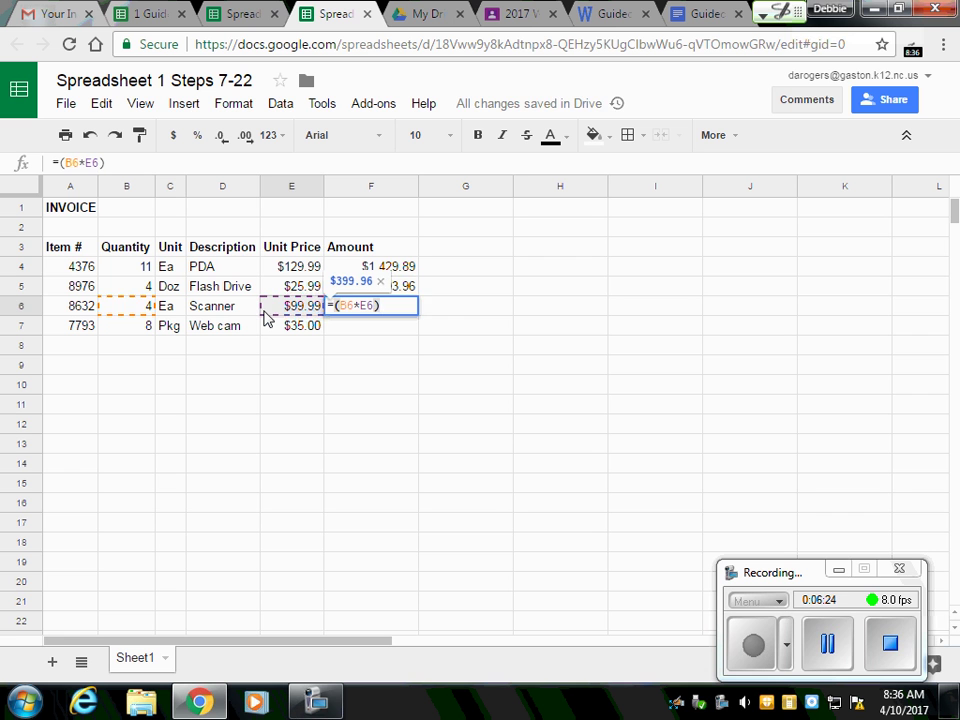
{"action": "key", "text": "Return"}
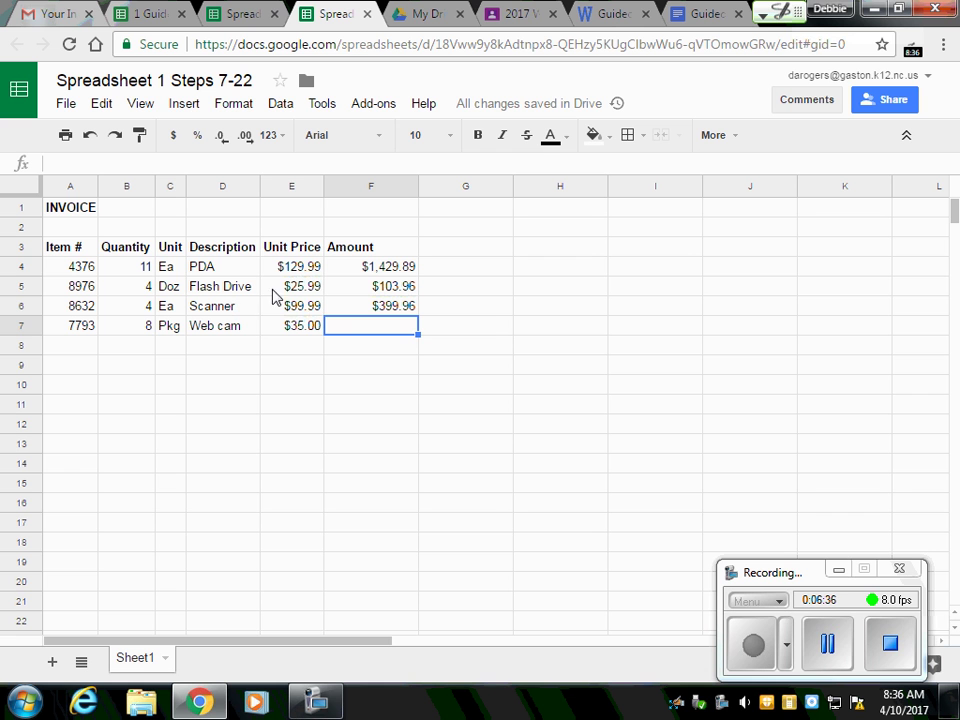
Change the Scanner's unit price in E6 to 100.00 to test the Amount formula.
{"action": "left_click", "coordinate": [303, 311]}
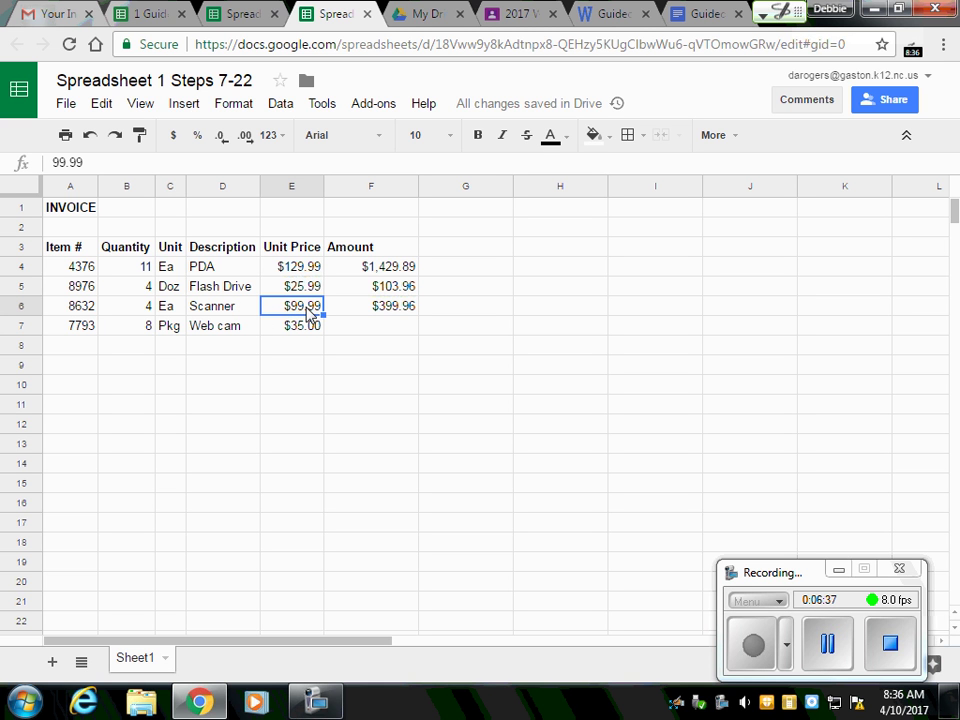
{"action": "double_click", "coordinate": [310, 310]}
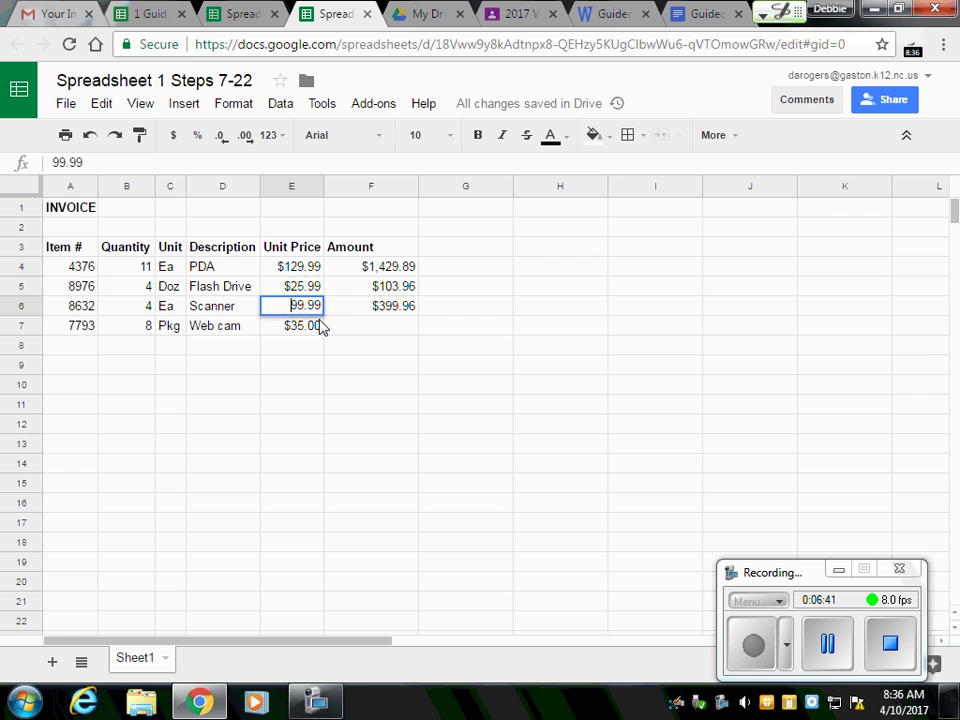
{"action": "key", "text": "BackSpace"}
{"action": "key", "text": "BackSpace"}
{"action": "key", "text": "BackSpace"}
{"action": "key", "text": "BackSpace"}
{"action": "key", "text": "BackSpace"}
{"action": "type", "text": "100.00"}
{"action": "key", "text": "Return"}
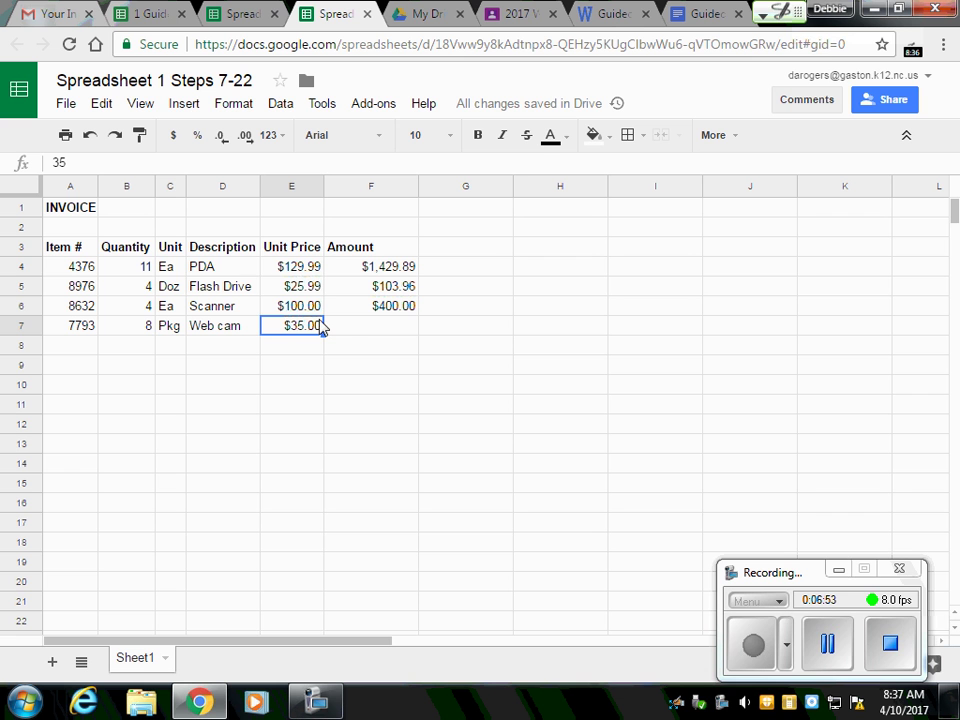
Restore the Scanner's unit price in E6 to 99.99.
{"action": "left_click", "coordinate": [312, 306]}
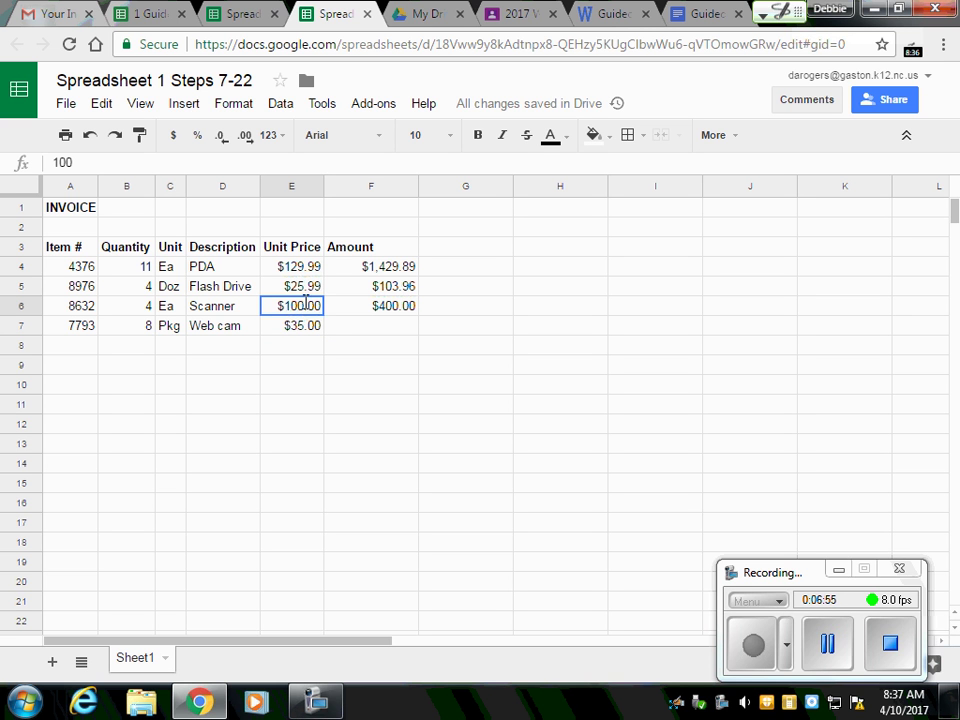
{"action": "double_click", "coordinate": [305, 306]}
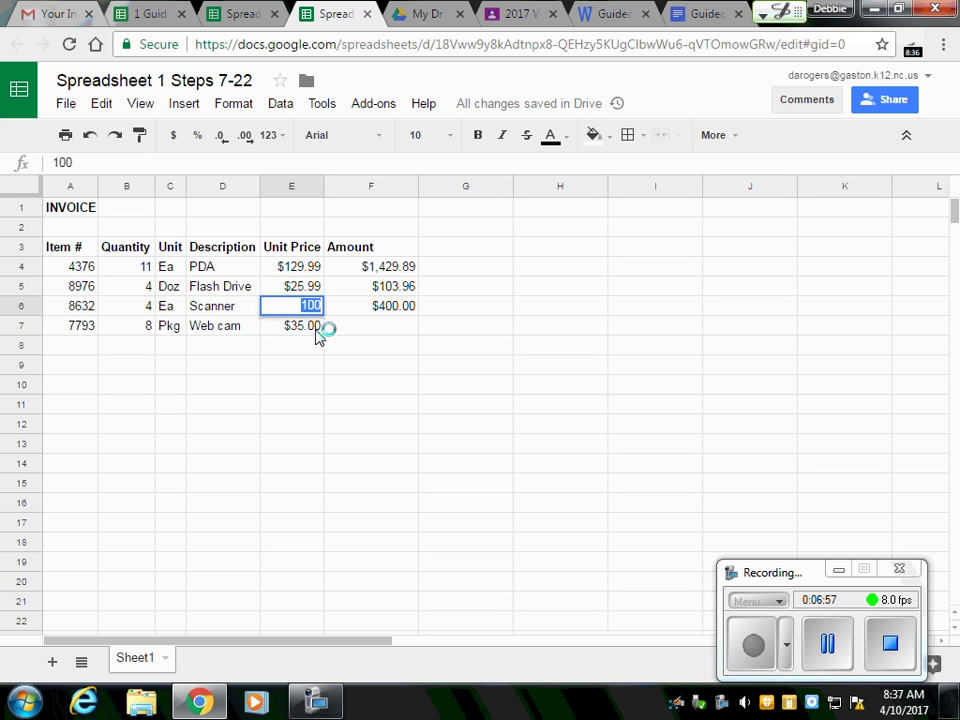
{"action": "type", "text": "99.99"}
{"action": "key", "text": "Return"}
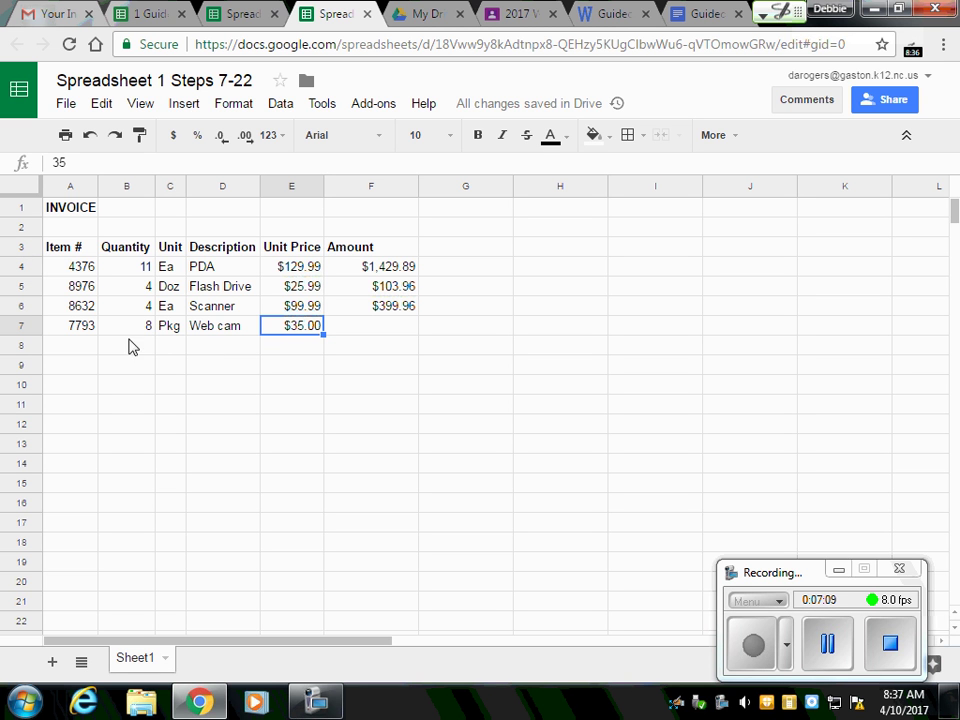
Enter the formula =(B7*E7) in F7 to calculate the Web cam amount.
{"action": "left_click", "coordinate": [380, 328]}
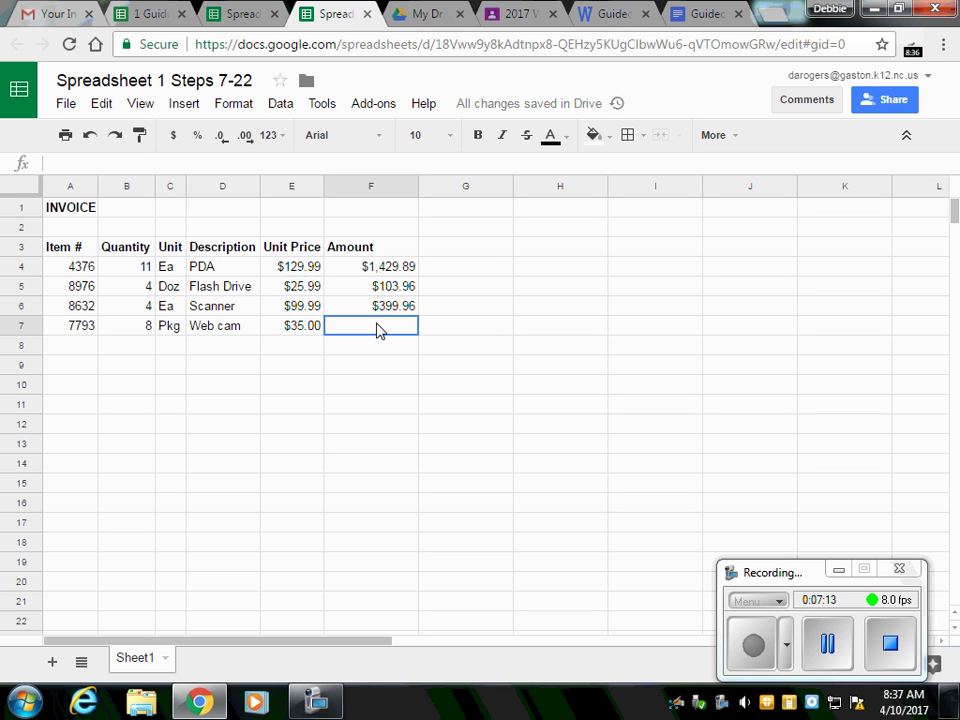
{"action": "double_click", "coordinate": [346, 326]}
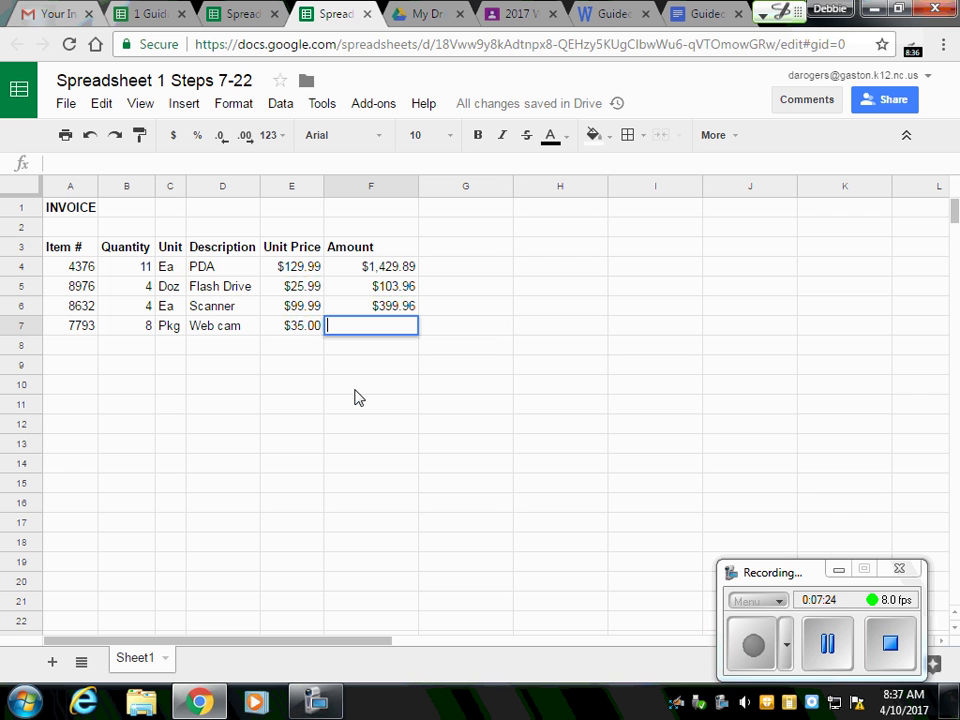
{"action": "type", "text": "="}
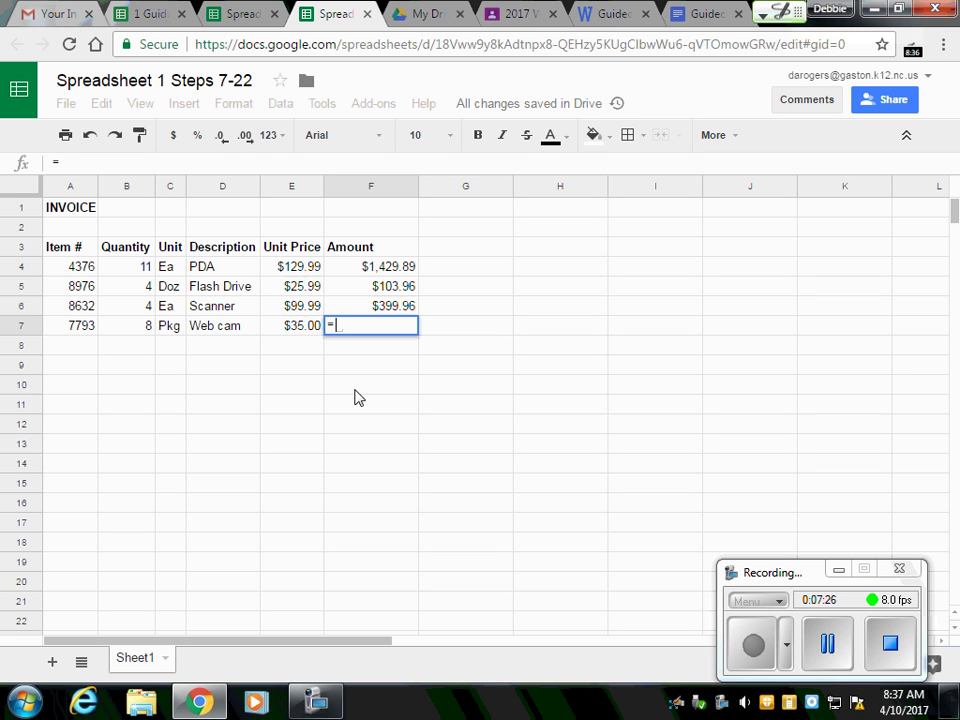
{"action": "type", "text": "("}
{"action": "left_click", "coordinate": [139, 334]}
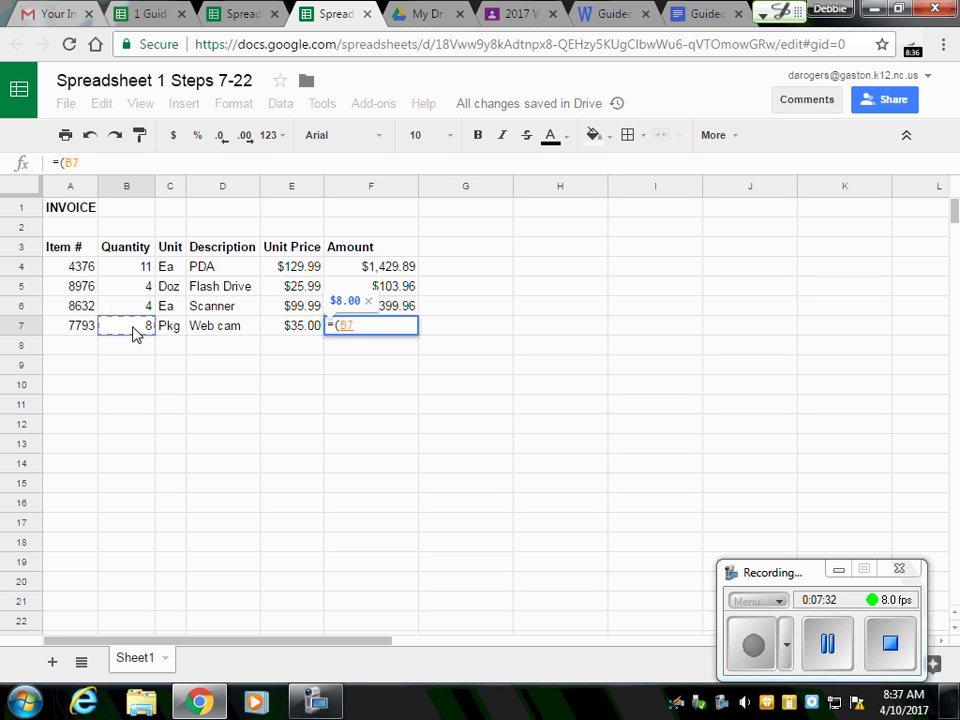
{"action": "type", "text": "*"}
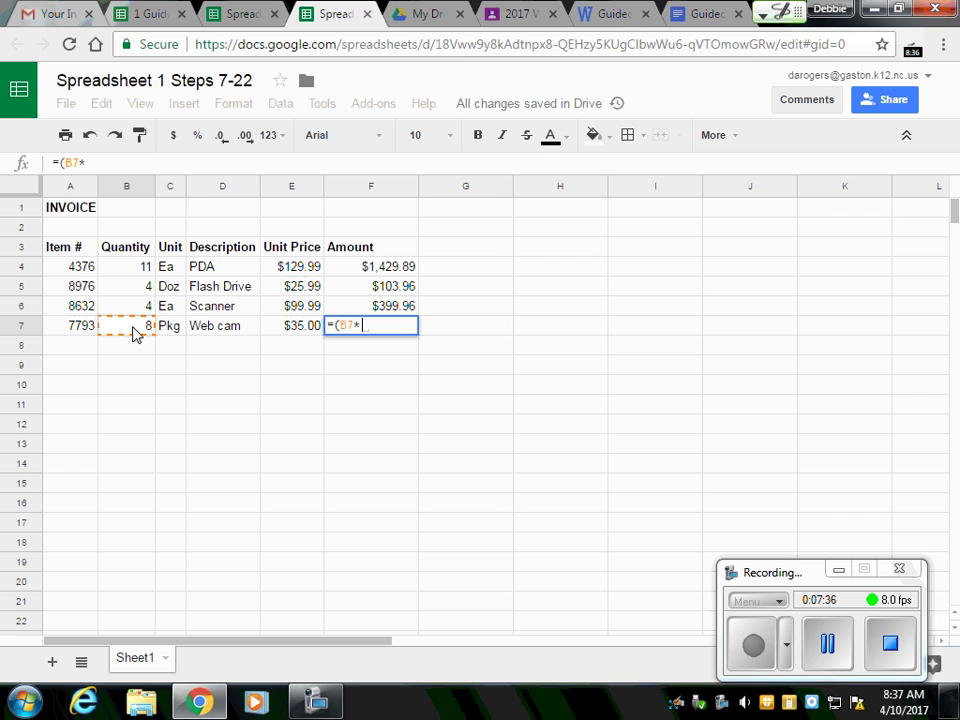
{"action": "left_click", "coordinate": [303, 332]}
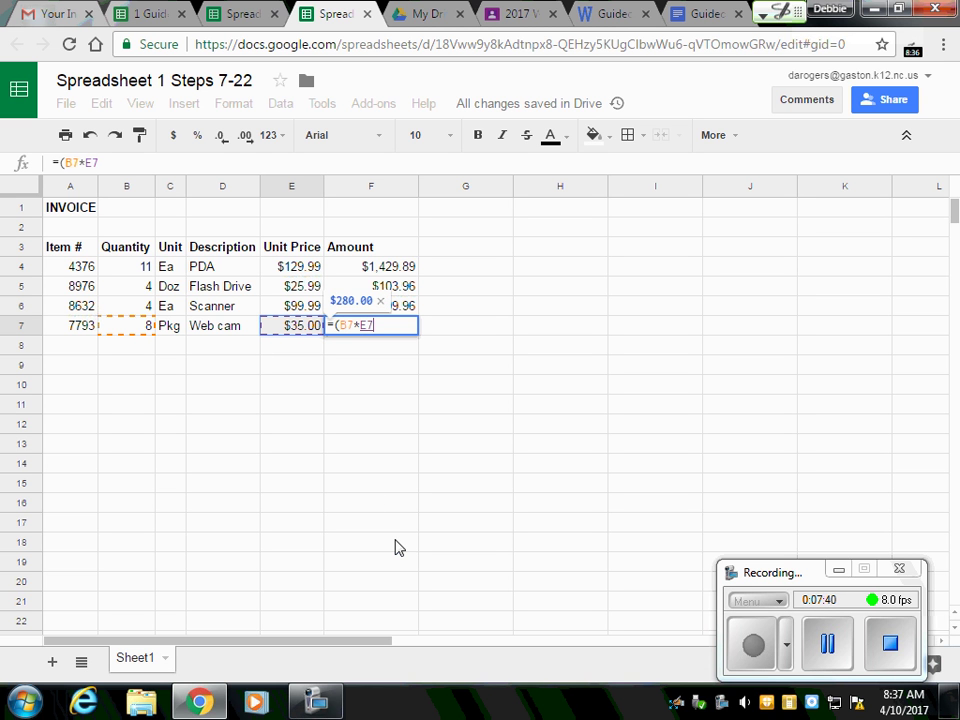
{"action": "type", "text": ")"}
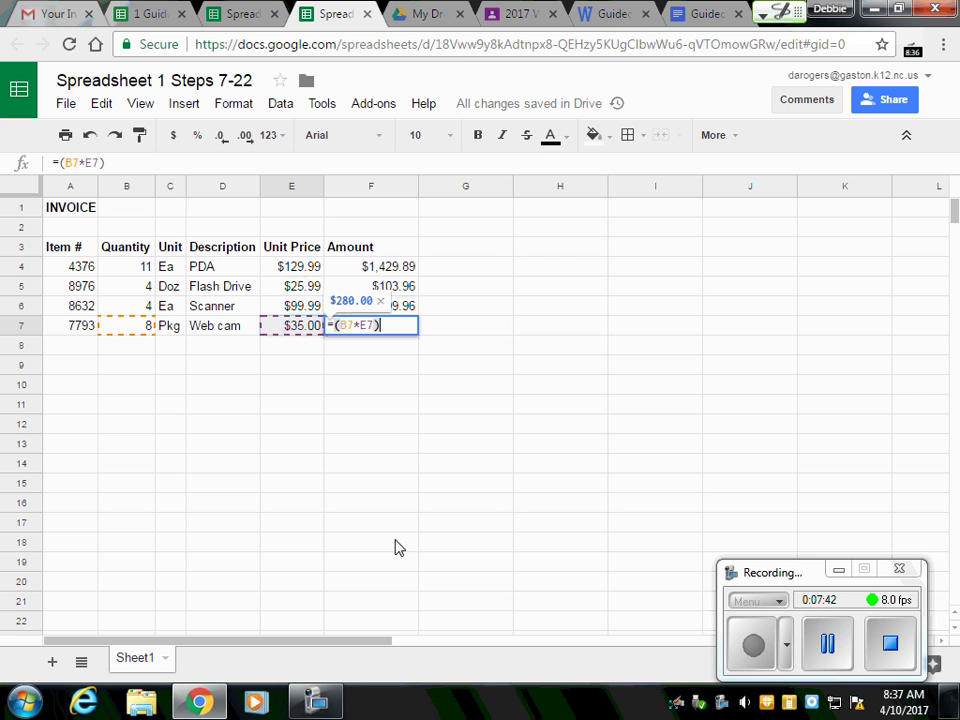
{"action": "key", "text": "Return"}
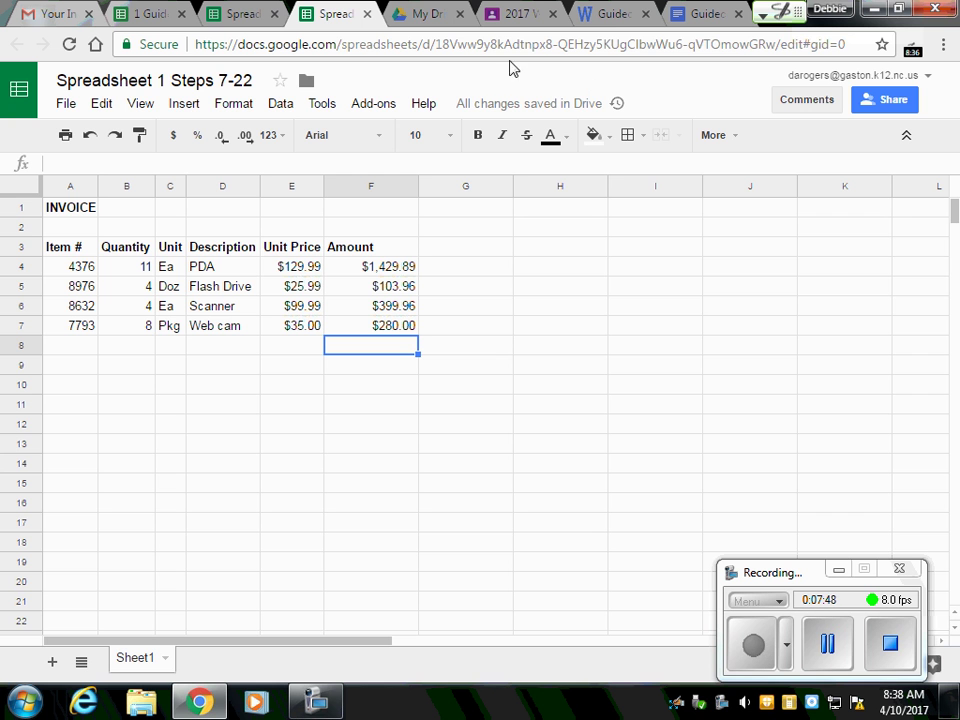
Read practice steps 18 and 19 in the Guided Practice document, and return to the invoice spreadsheet.
{"action": "left_click", "coordinate": [443, 15]}
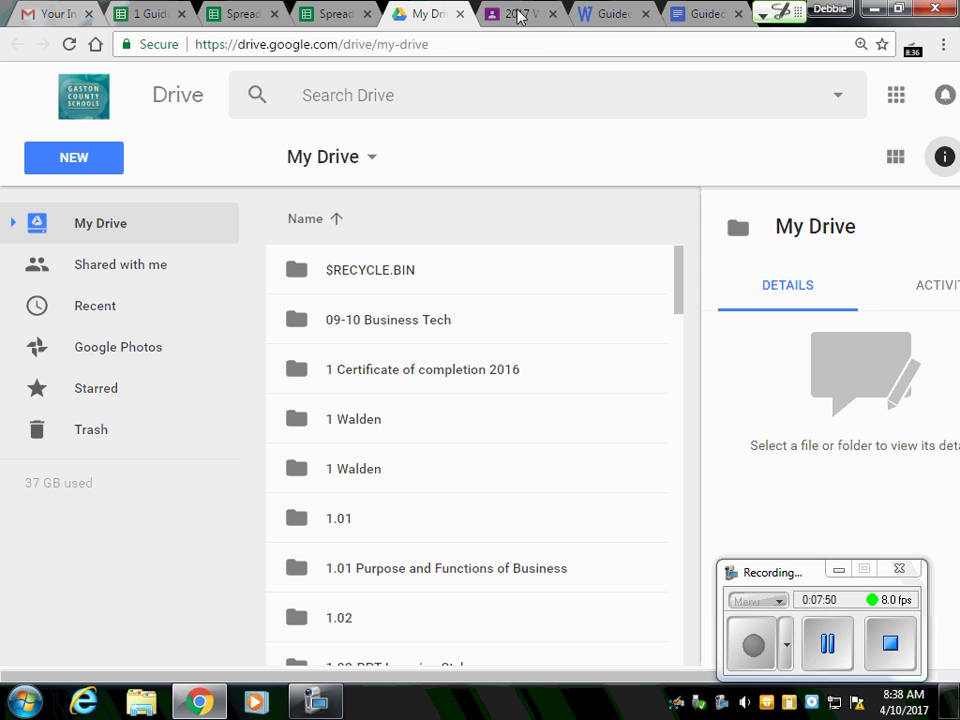
{"action": "left_click", "coordinate": [616, 13]}
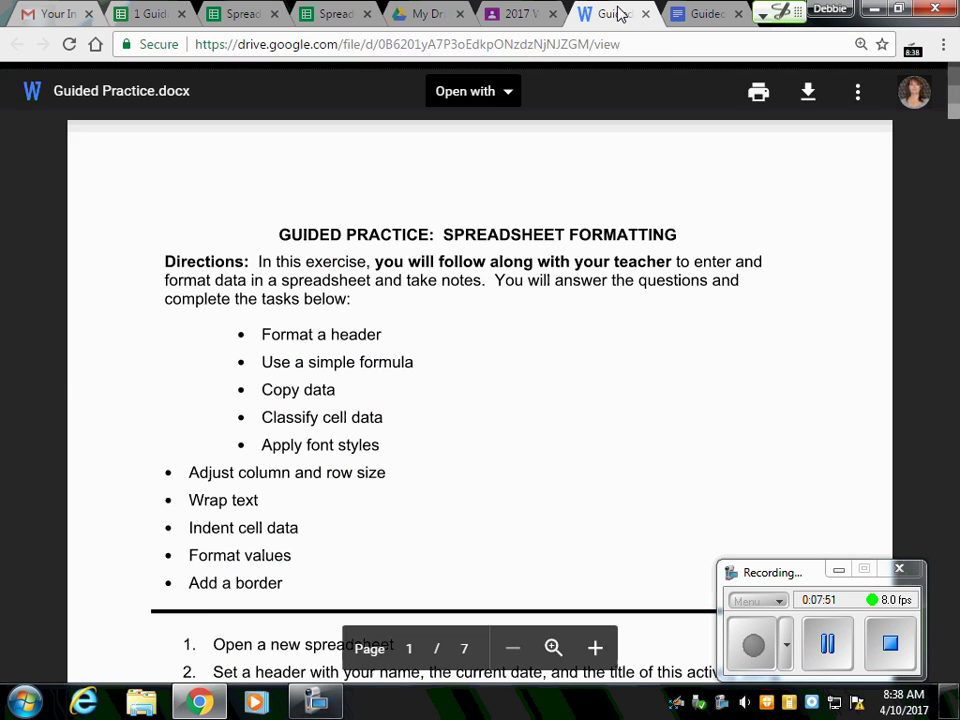
{"action": "scroll", "coordinate": [448, 281], "scroll_direction": "down", "scroll_amount": 4}
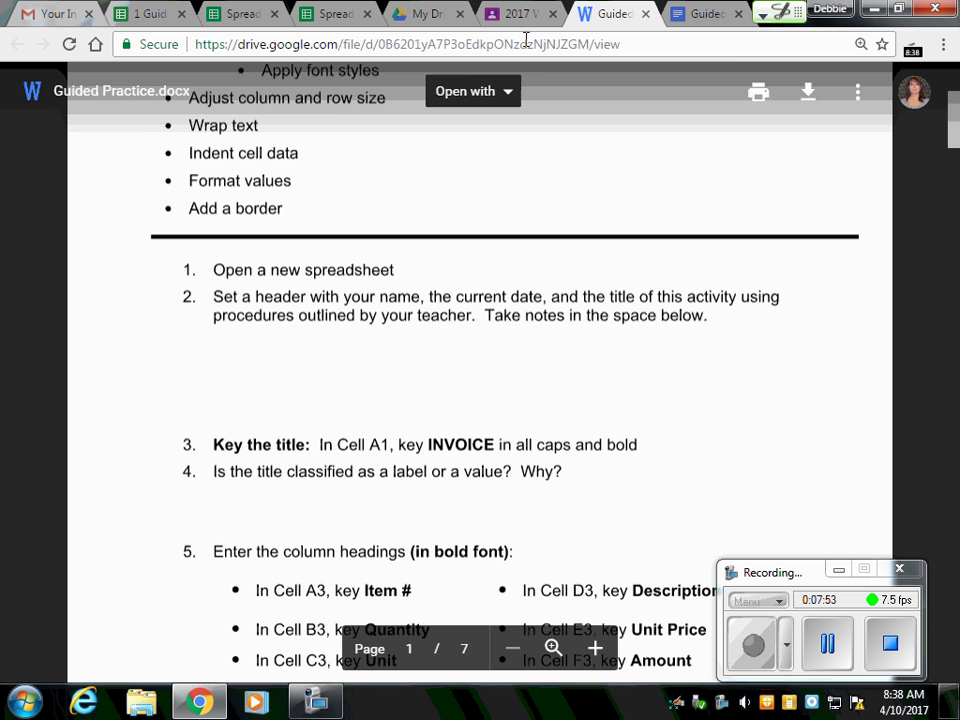
{"action": "left_click", "coordinate": [703, 15]}
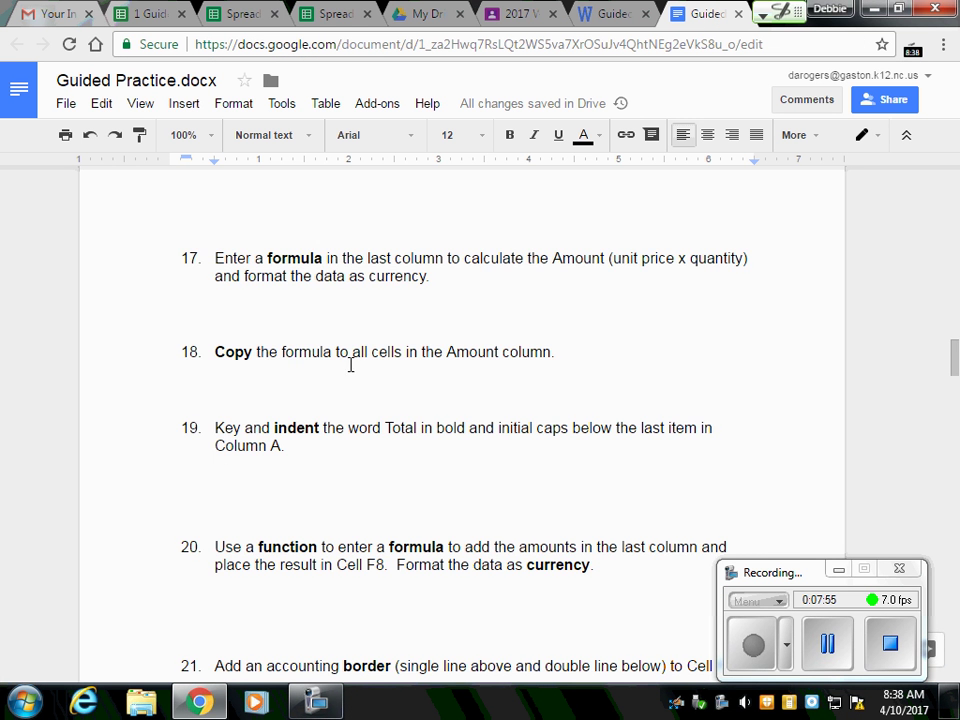
{"action": "scroll", "coordinate": [350, 365], "scroll_direction": "down", "scroll_amount": 5}
{"action": "scroll", "coordinate": [350, 360], "scroll_direction": "up", "scroll_amount": 8}
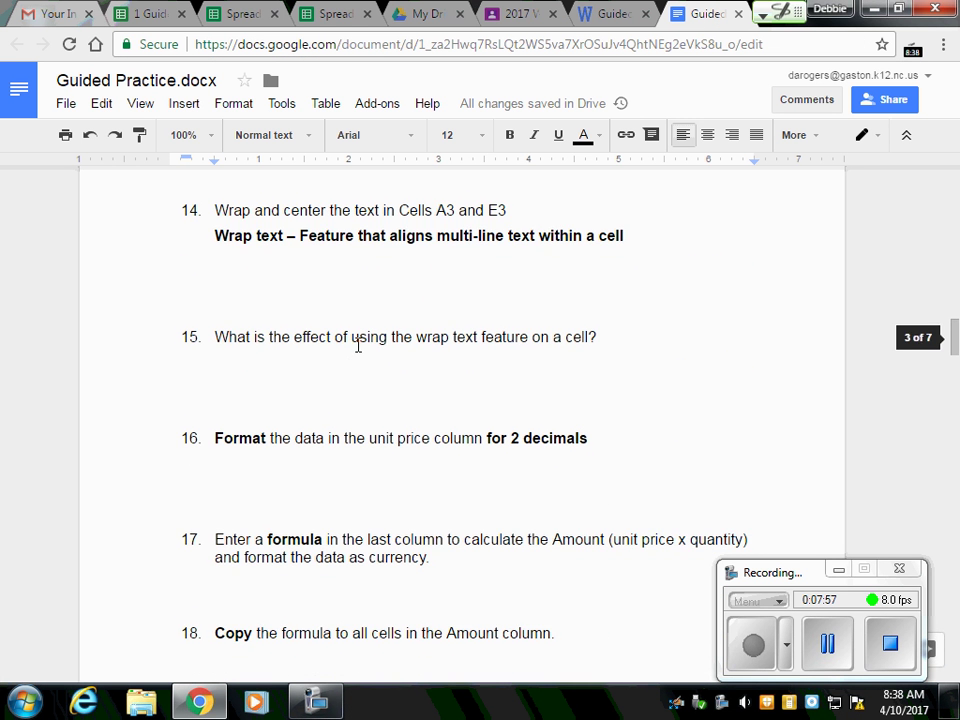
{"action": "scroll", "coordinate": [407, 501], "scroll_direction": "down", "scroll_amount": 4}
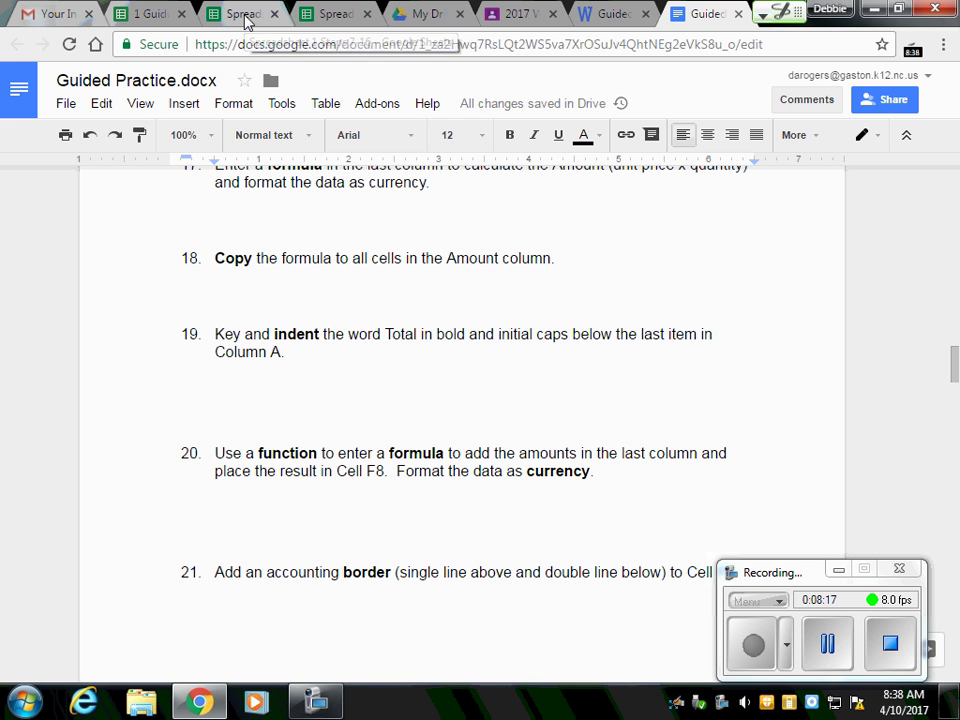
{"action": "left_click", "coordinate": [345, 17]}
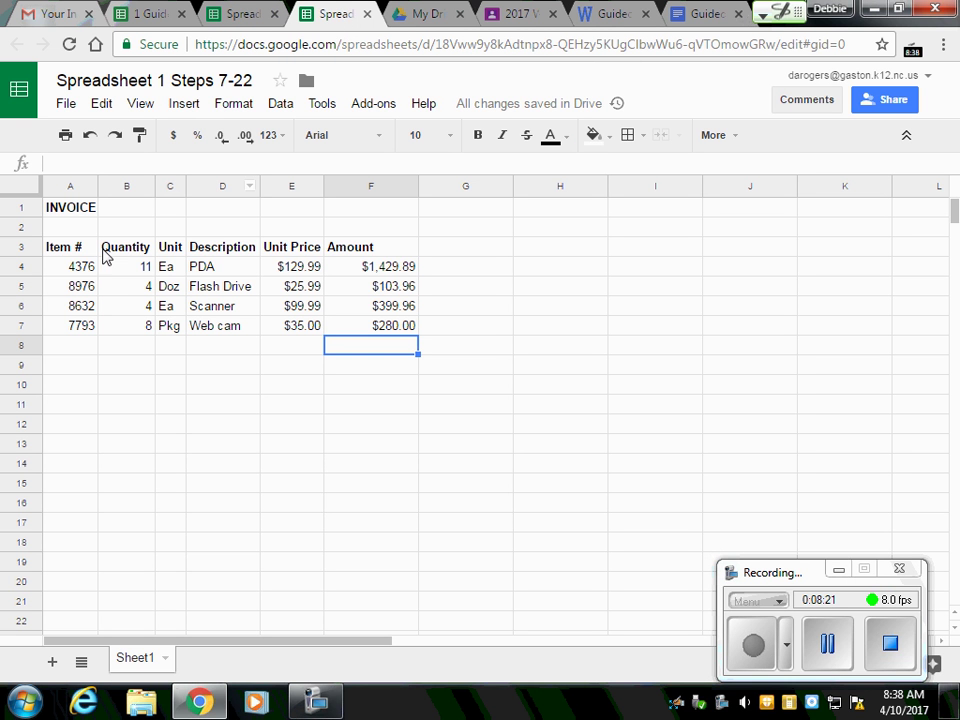
Format cell A8, below the last item number, with right alignment and bold.
{"action": "left_click", "coordinate": [80, 352]}
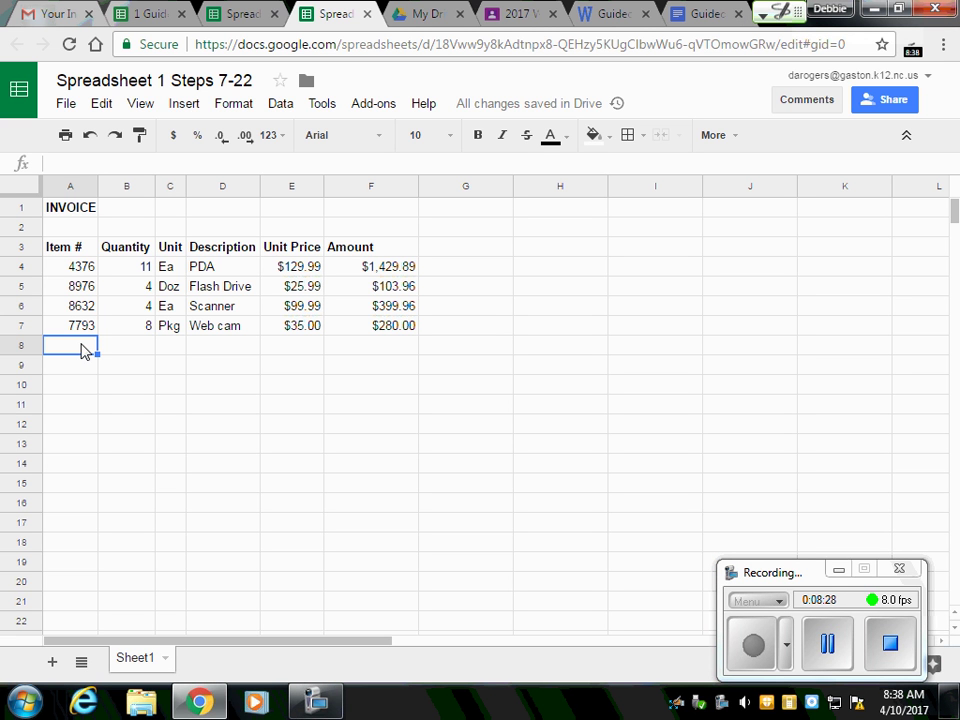
{"action": "double_click", "coordinate": [83, 350]}
{"action": "left_click", "coordinate": [737, 137]}
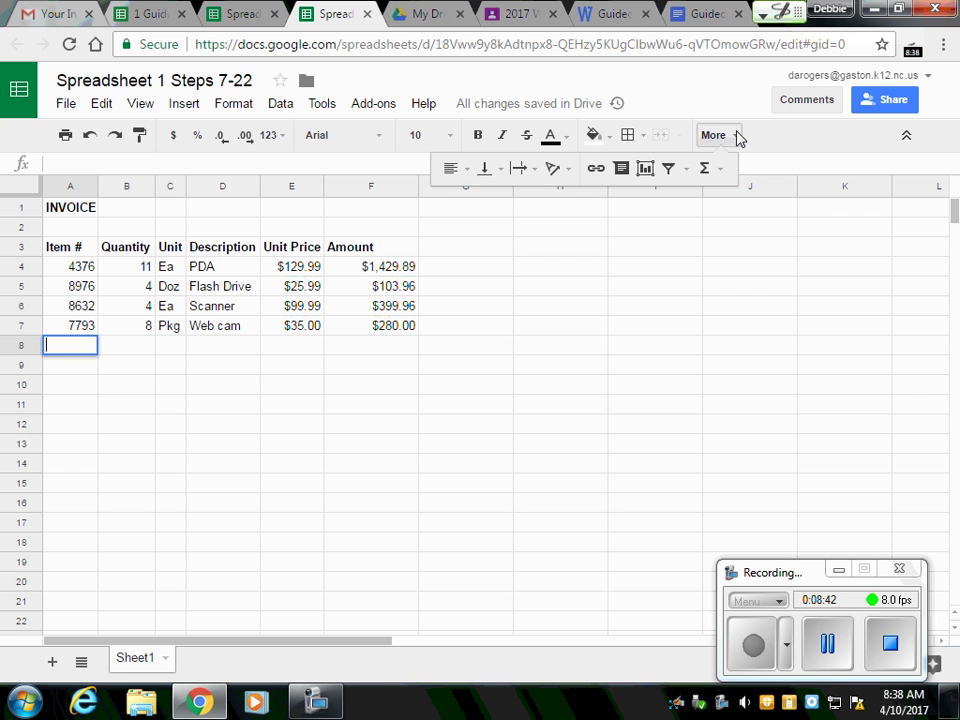
{"action": "left_click", "coordinate": [466, 170]}
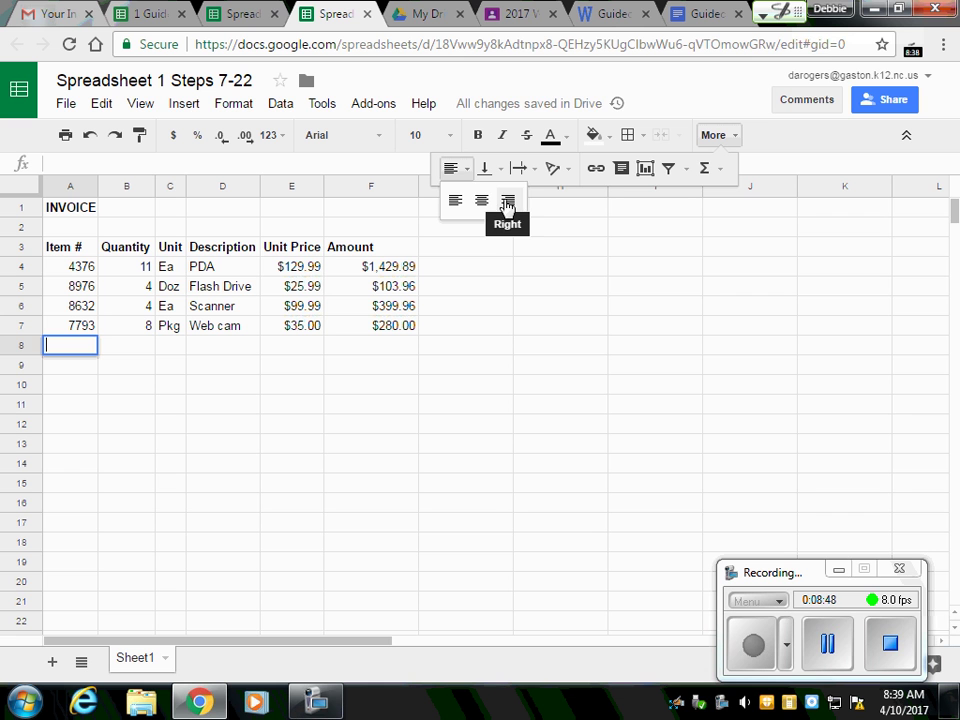
{"action": "left_click", "coordinate": [507, 203]}
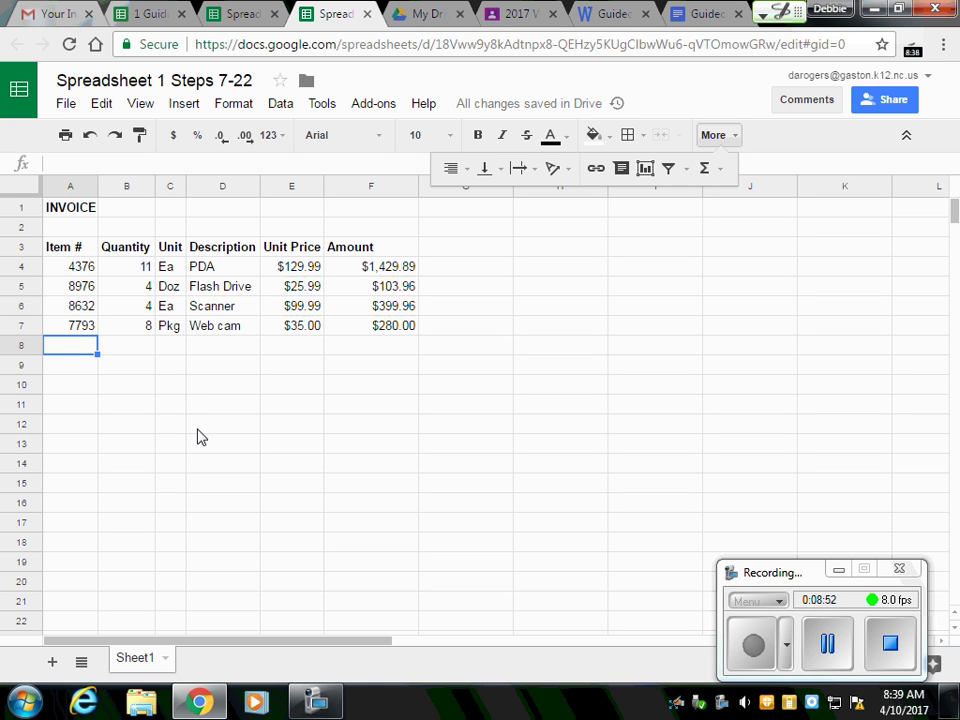
{"action": "left_click", "coordinate": [477, 136]}
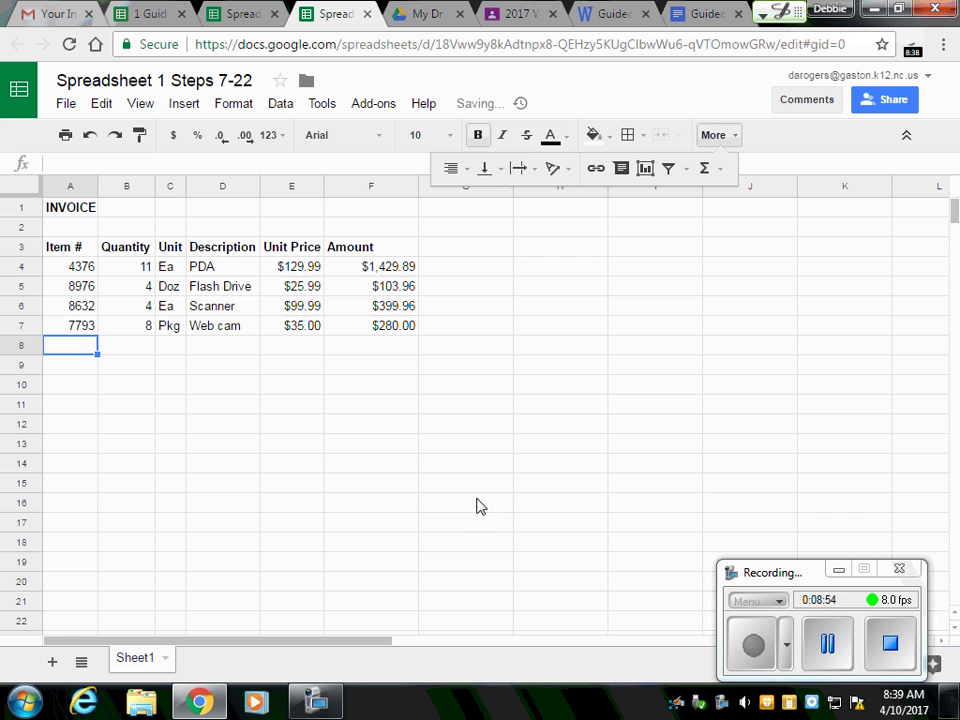
Enter the label Total in A8.
{"action": "type", "text": "kT"}
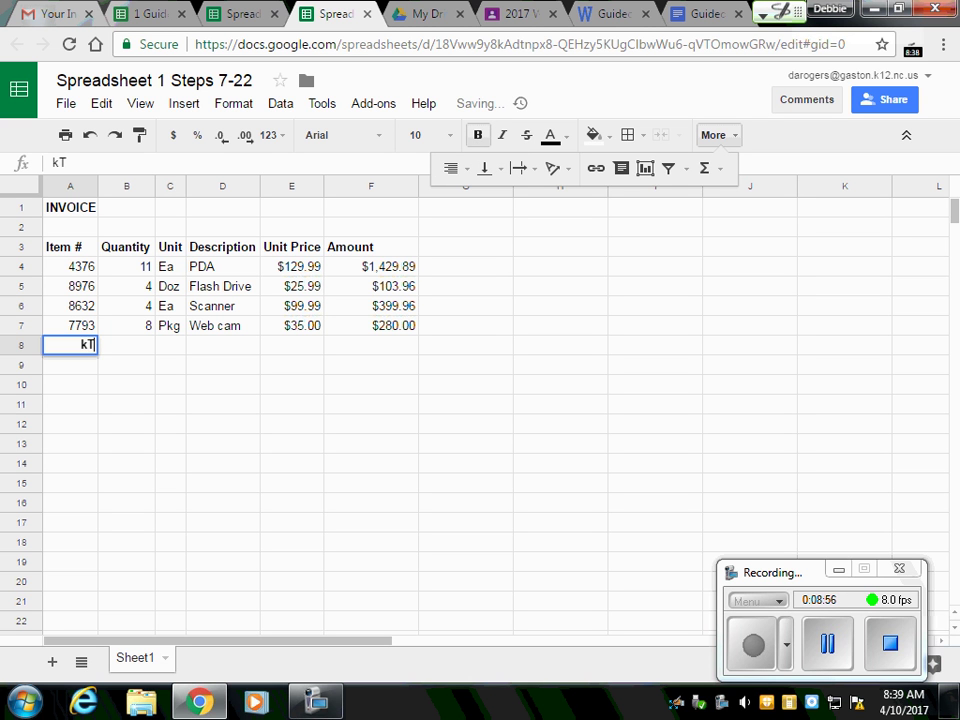
{"action": "key", "text": "BackSpace"}
{"action": "key", "text": "BackSpace"}
{"action": "type", "text": "Total"}
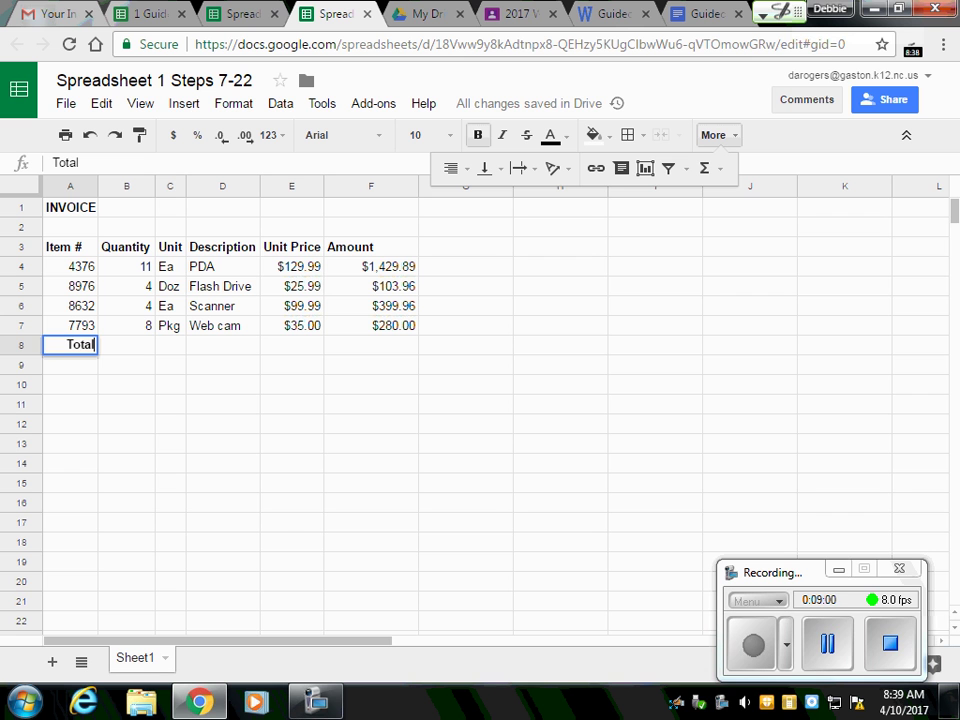
{"action": "left_click", "coordinate": [292, 345]}
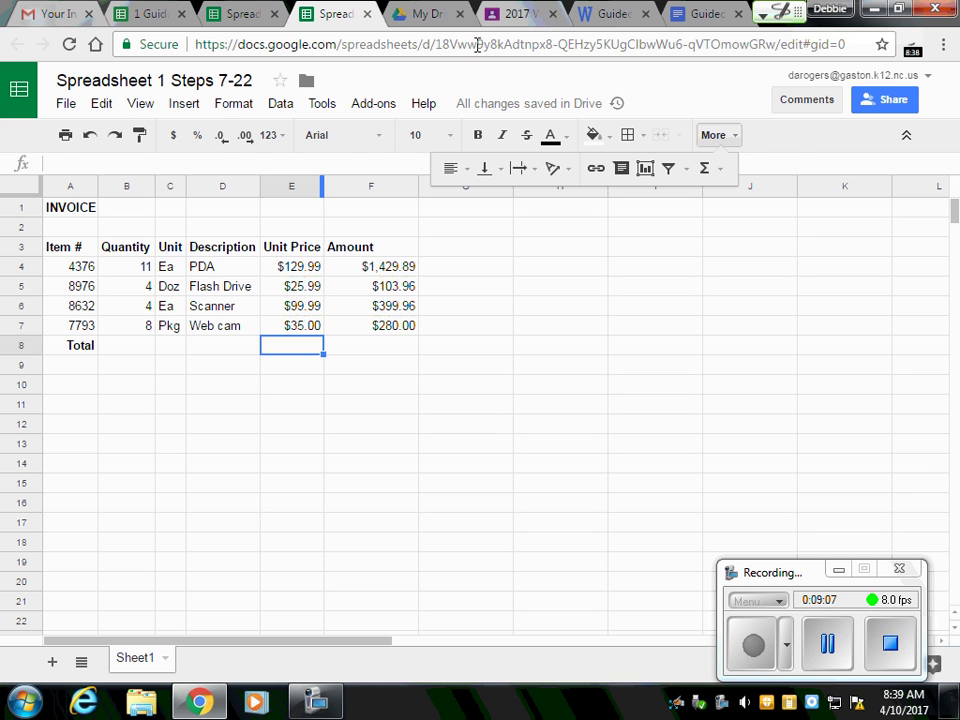
Check practice step 20 in the Guided Practice document and insert a SUM function in F8 of the invoice spreadsheet.
{"action": "left_click", "coordinate": [707, 14]}
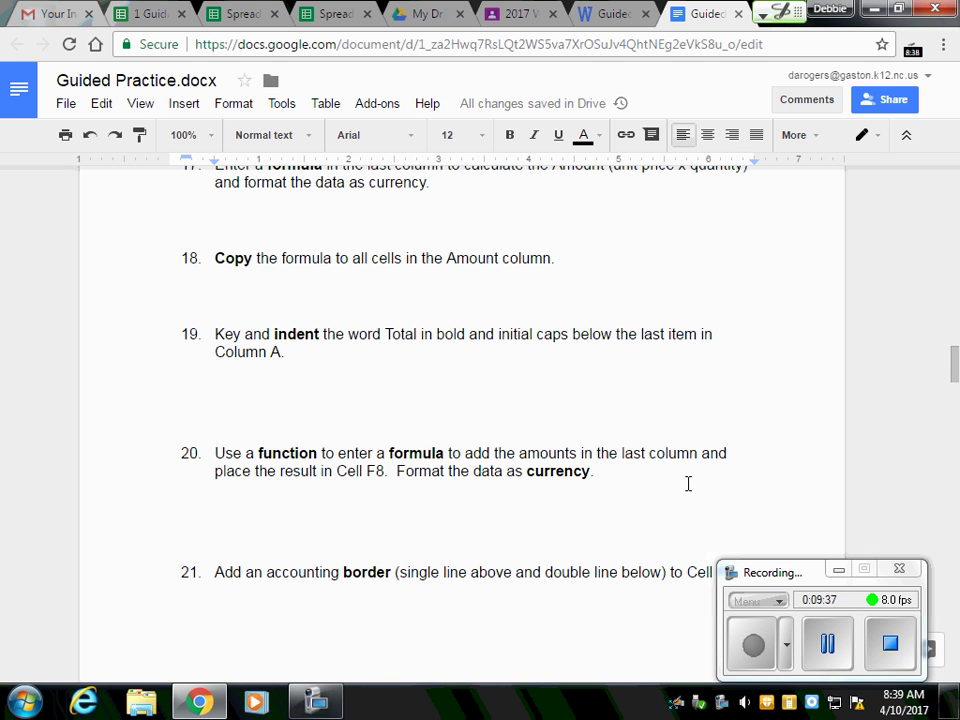
{"action": "left_click", "coordinate": [351, 15]}
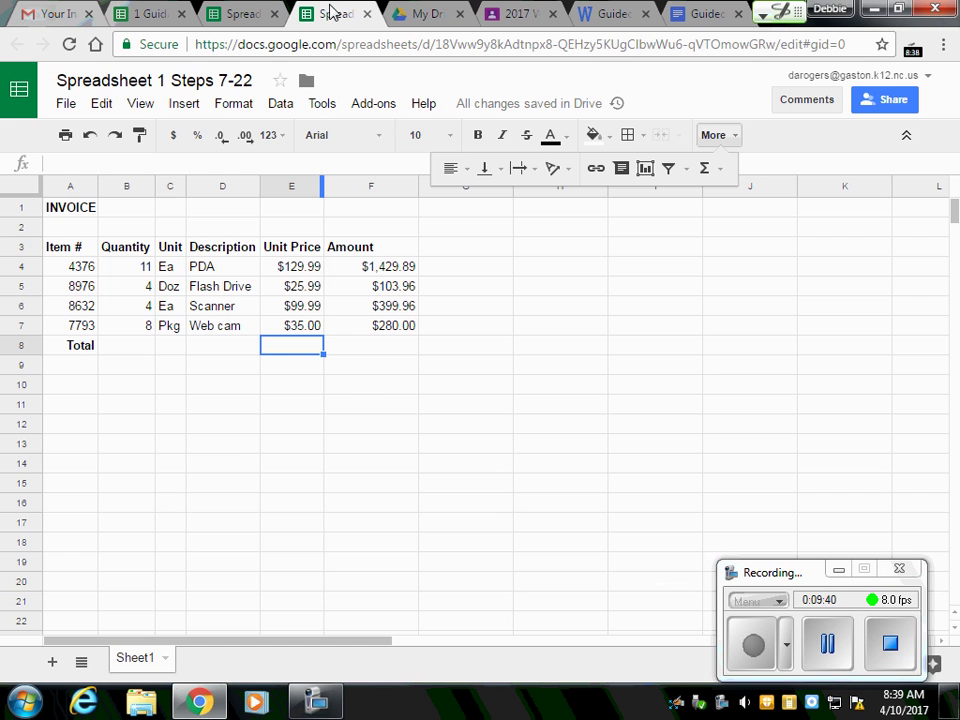
{"action": "left_click", "coordinate": [388, 348]}
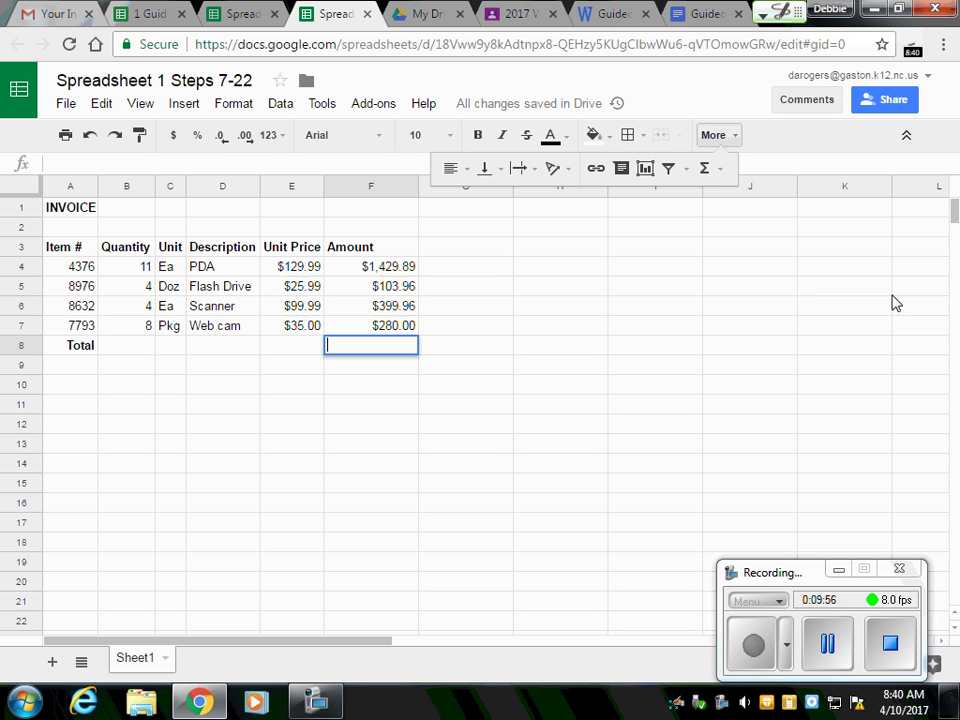
{"action": "left_click", "coordinate": [721, 176]}
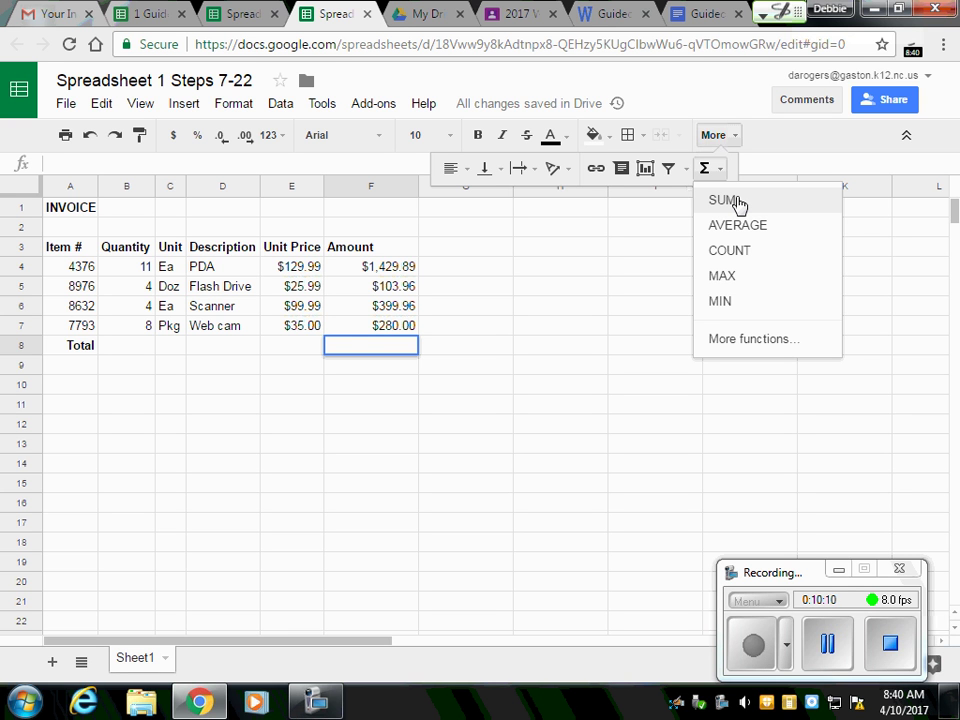
{"action": "left_click", "coordinate": [728, 201]}
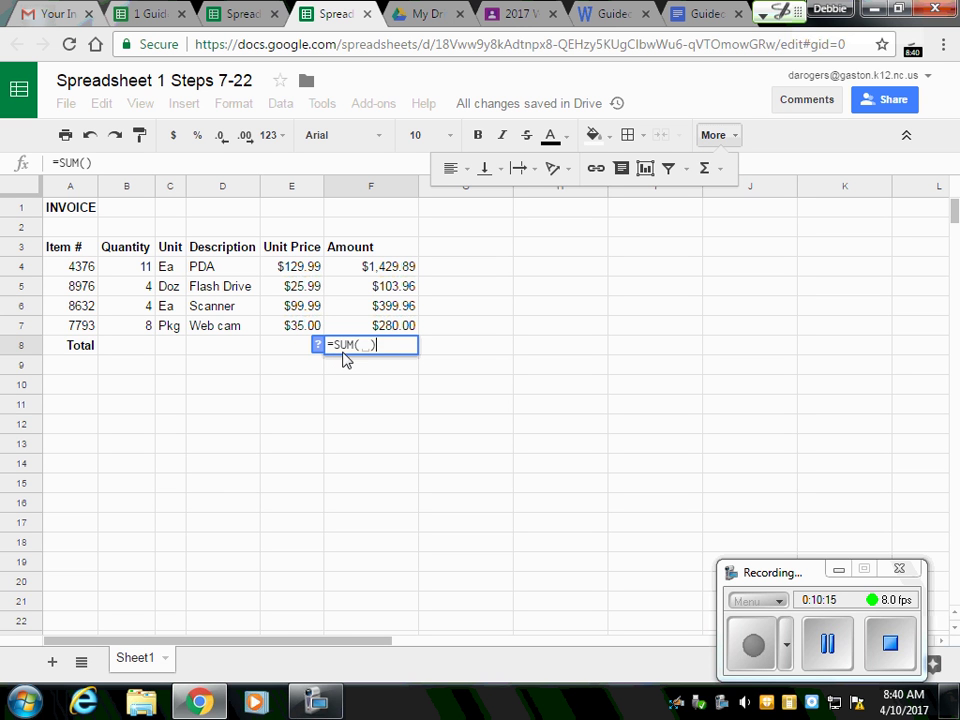
Set the range of the SUM function in F8 to F4:F7 to total the Amount column.
{"action": "left_click", "coordinate": [367, 346]}
{"action": "left_click", "coordinate": [366, 347]}
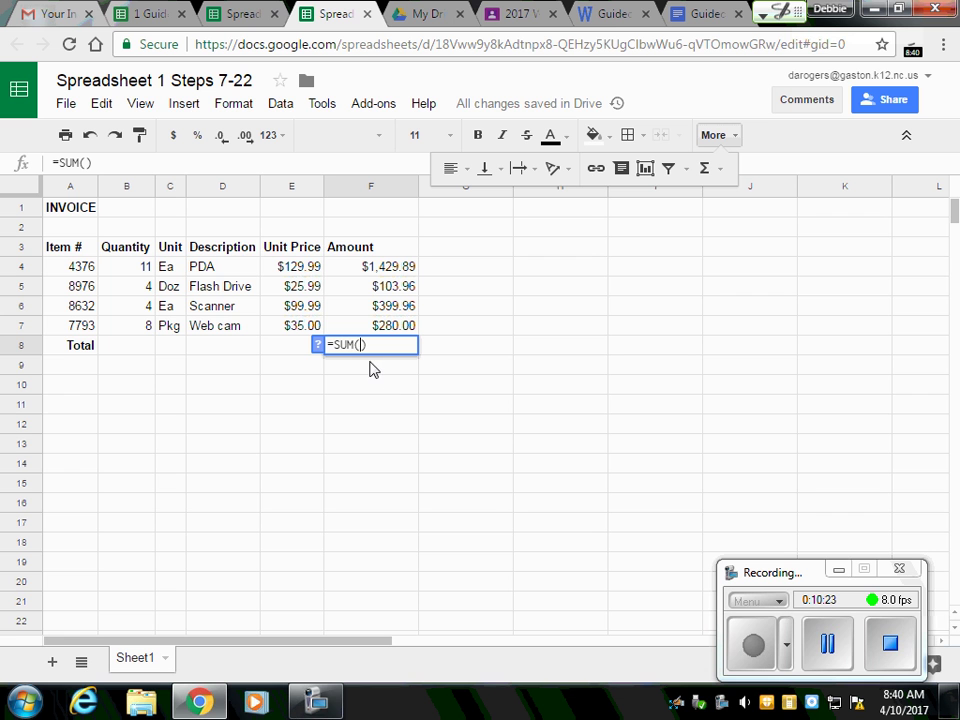
{"action": "left_click", "coordinate": [395, 272]}
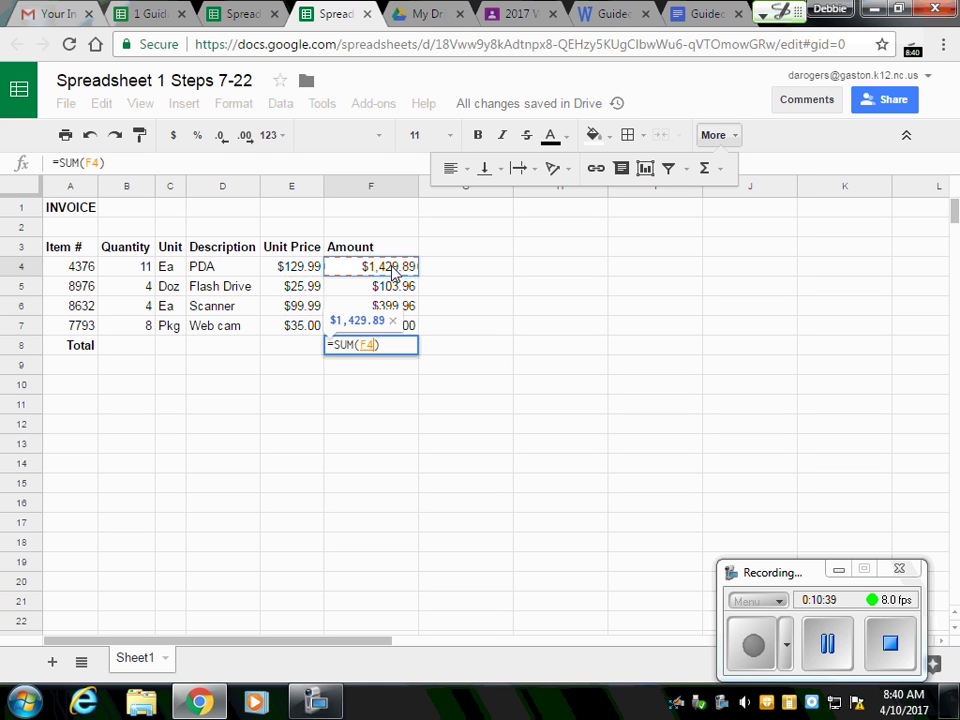
{"action": "left_click_drag", "start_coordinate": [395, 272], "coordinate": [395, 327]}
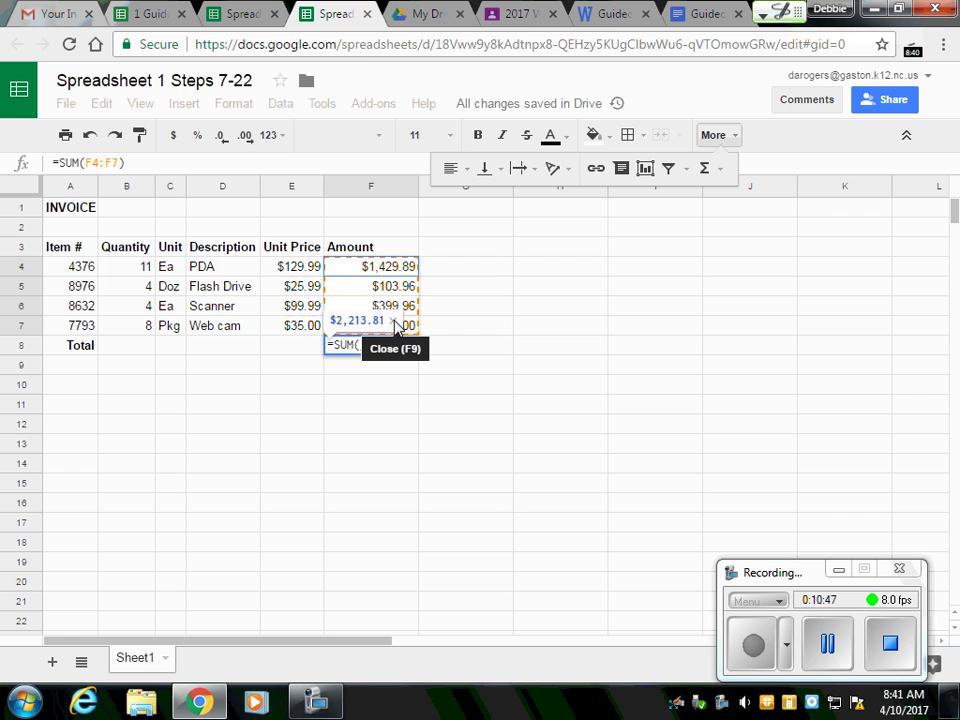
{"action": "left_click_drag", "start_coordinate": [395, 322], "coordinate": [401, 312]}
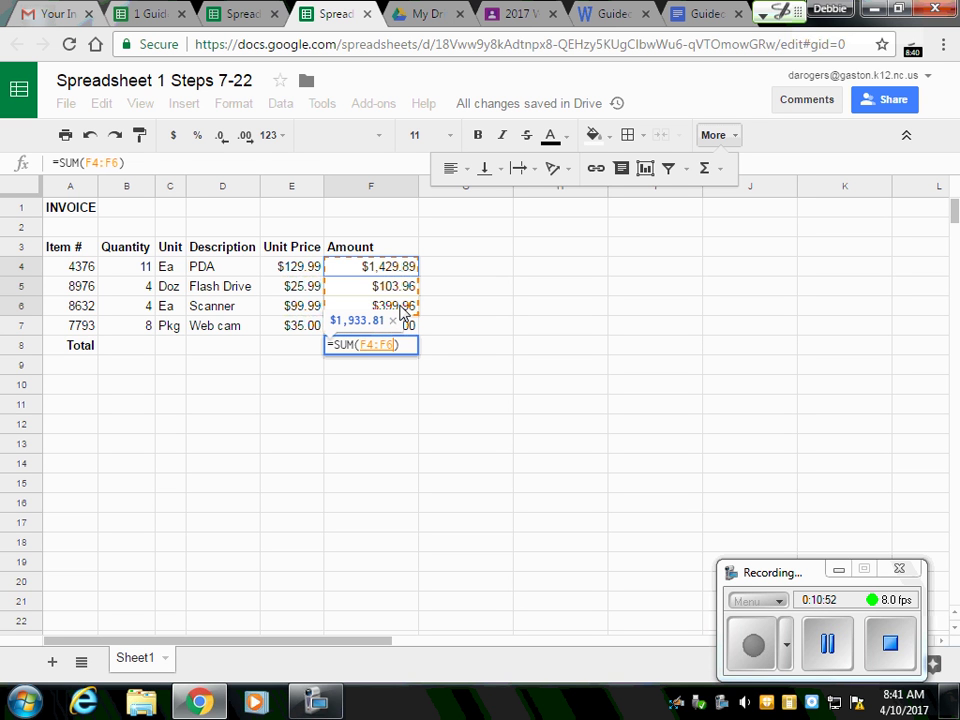
{"action": "left_click_drag", "start_coordinate": [401, 310], "coordinate": [407, 325]}
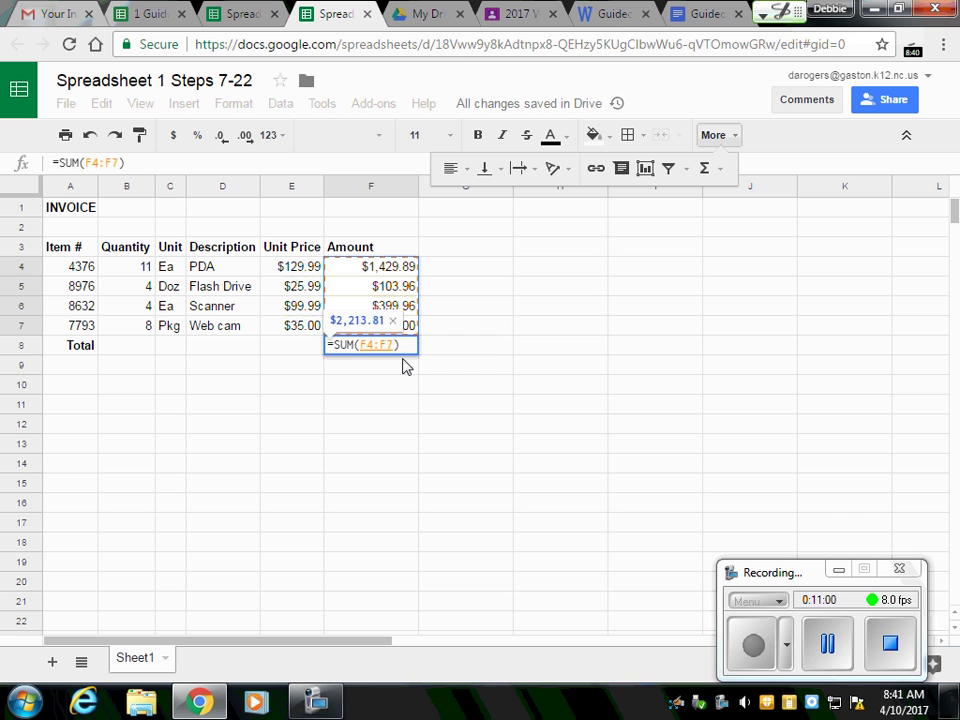
{"action": "key", "text": "Return"}
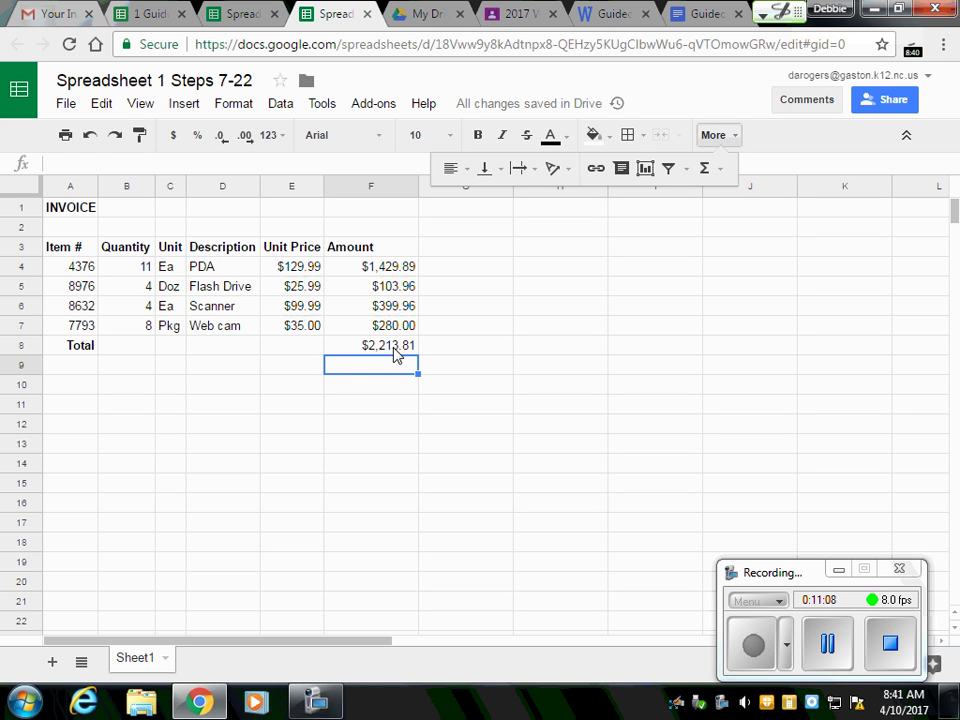
{"action": "left_click", "coordinate": [396, 350]}
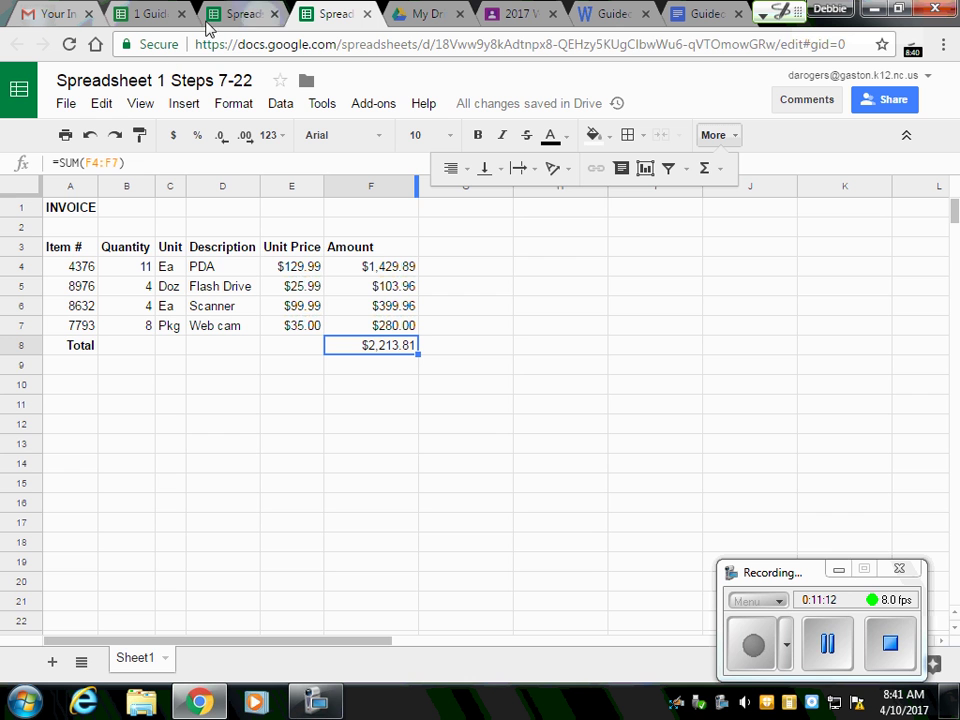
Read practice step 21 in the Guided Practice document and return to the invoice spreadsheet.
{"action": "left_click", "coordinate": [680, 12]}
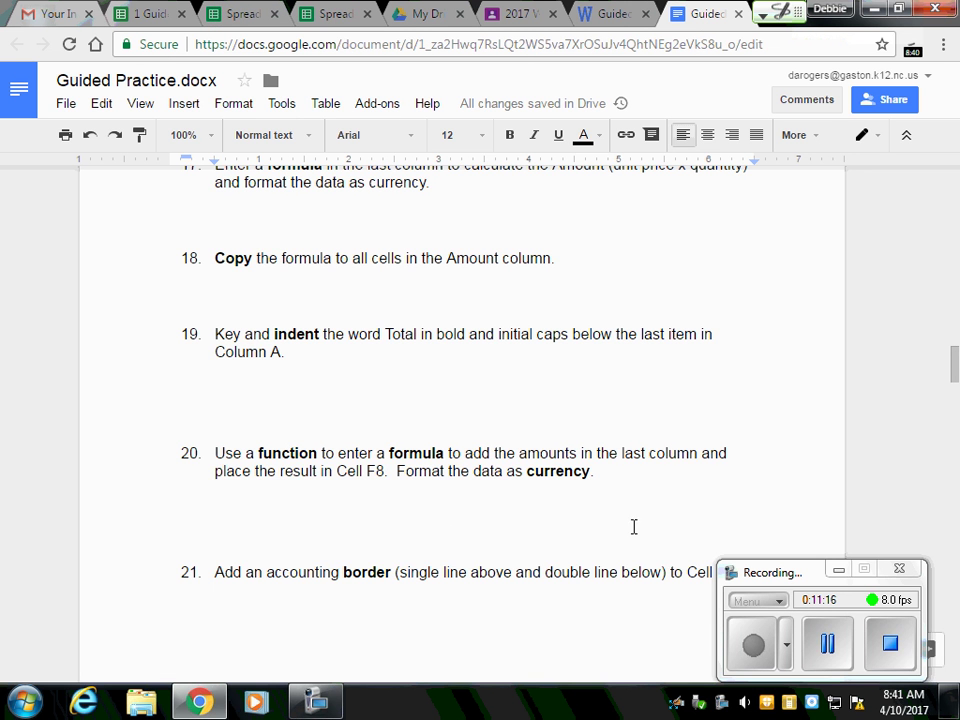
{"action": "scroll", "coordinate": [469, 461], "scroll_direction": "down", "scroll_amount": 2}
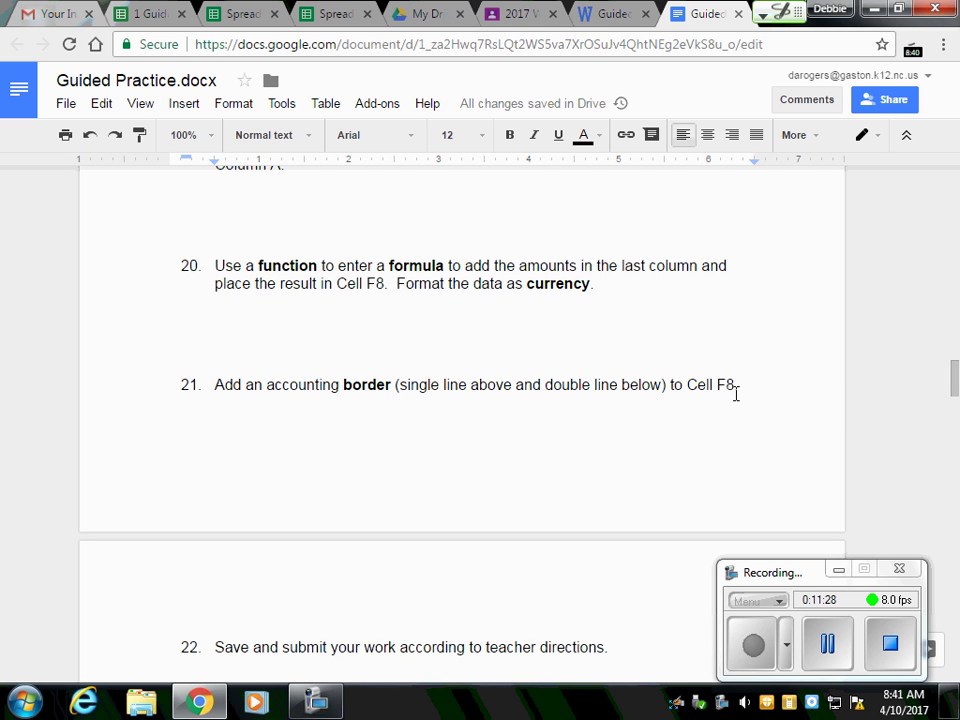
{"action": "left_click", "coordinate": [333, 15]}
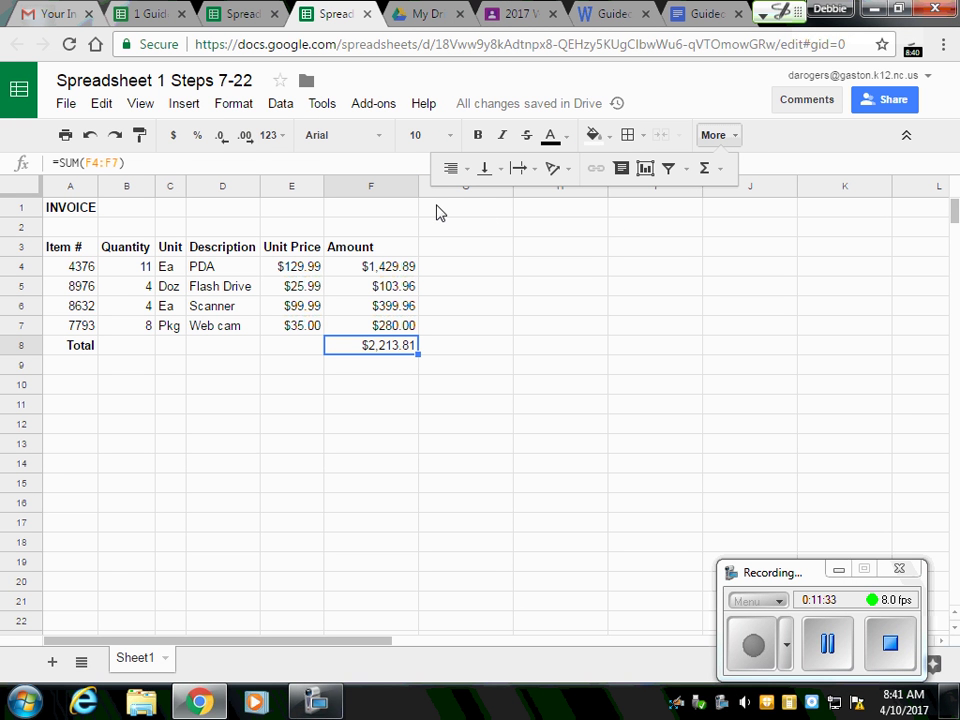
Try to add a double-line bottom border to the total amount in F8.
{"action": "left_click", "coordinate": [641, 137]}
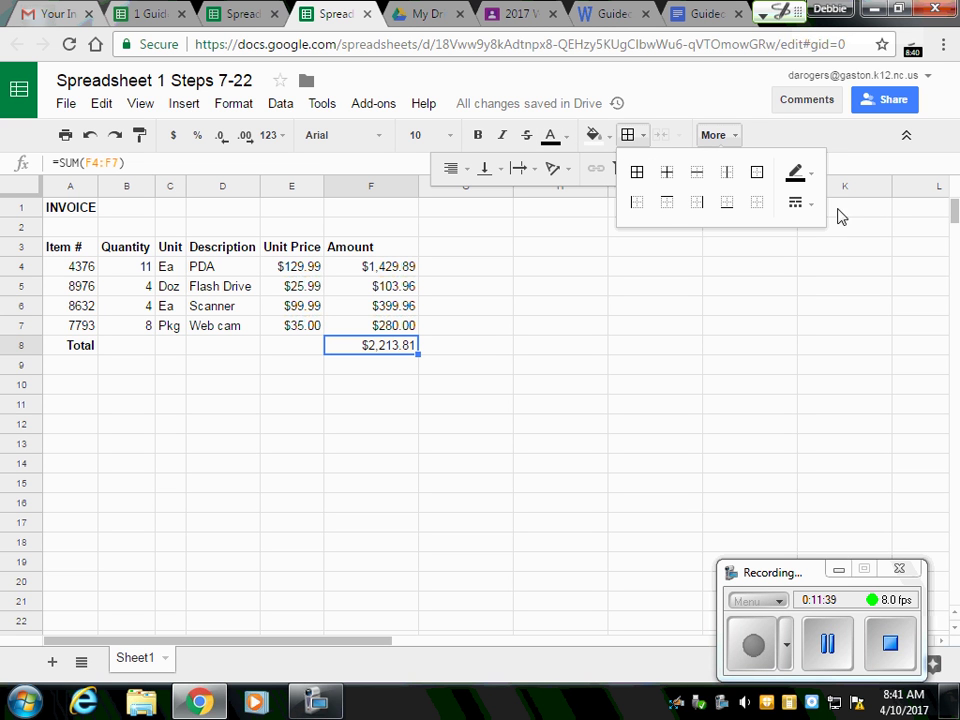
{"action": "left_click", "coordinate": [810, 206]}
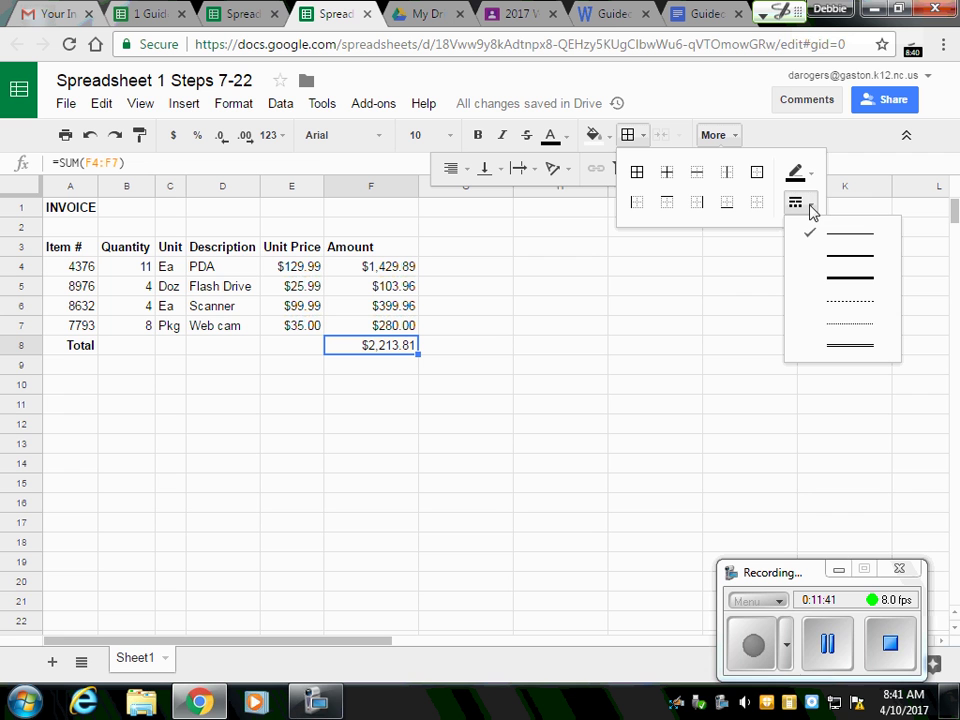
{"action": "left_click", "coordinate": [853, 347]}
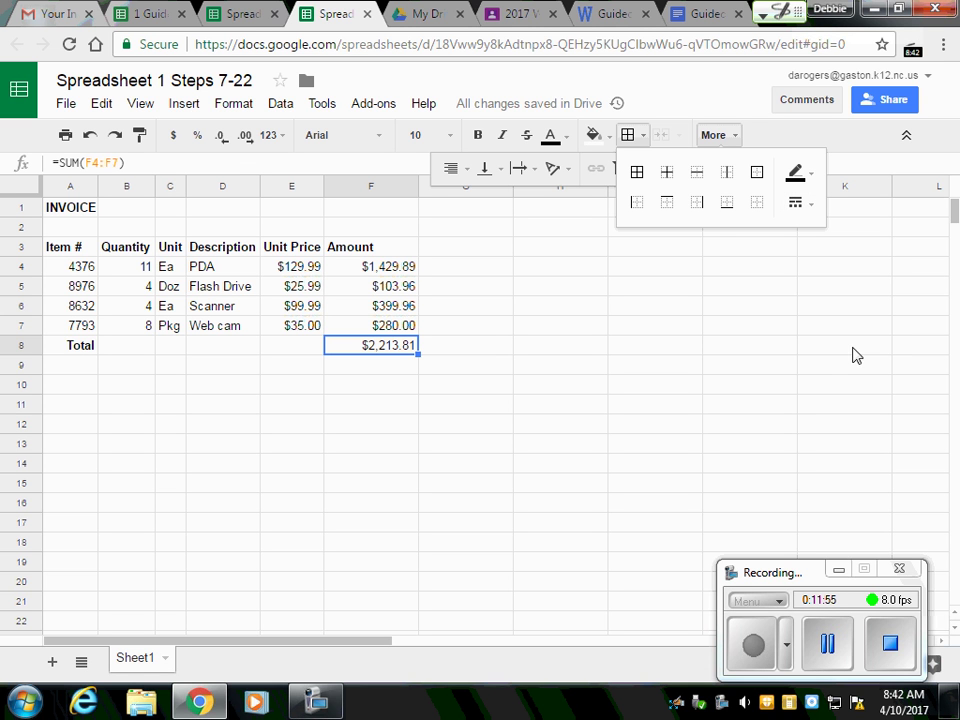
{"action": "left_click", "coordinate": [727, 207]}
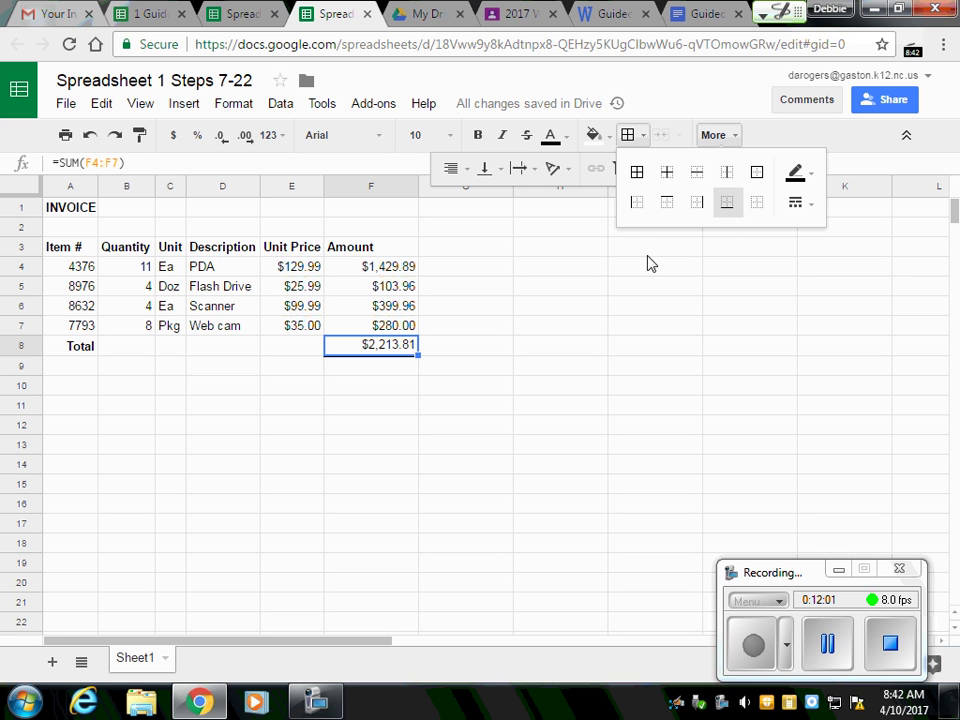
Switch the border style to a thin single line and add a top border to F8.
{"action": "left_click", "coordinate": [805, 204]}
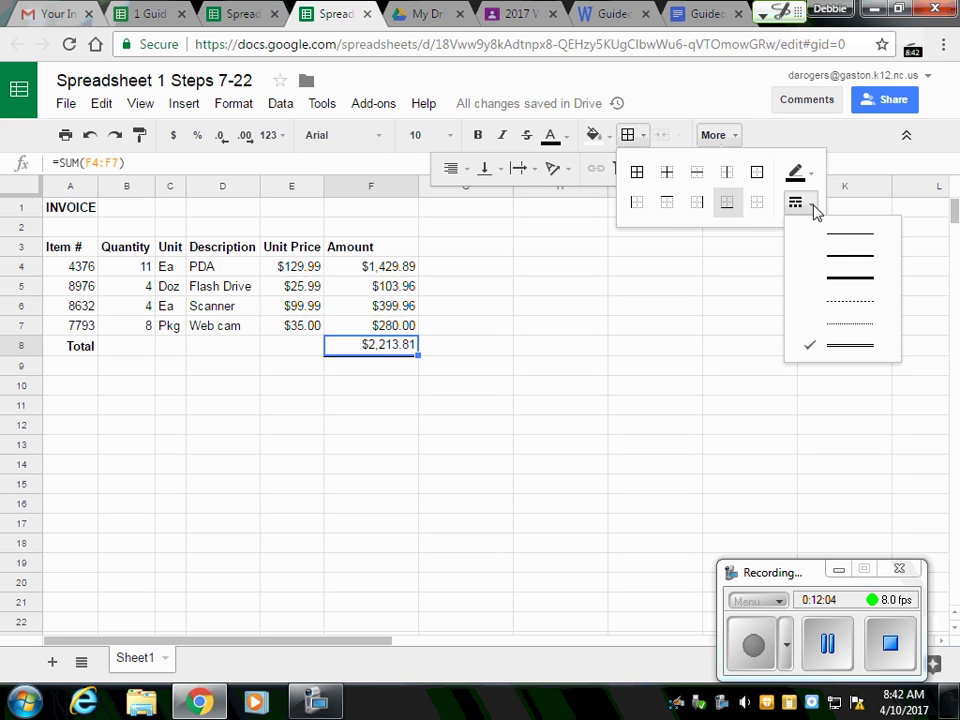
{"action": "left_click", "coordinate": [853, 238]}
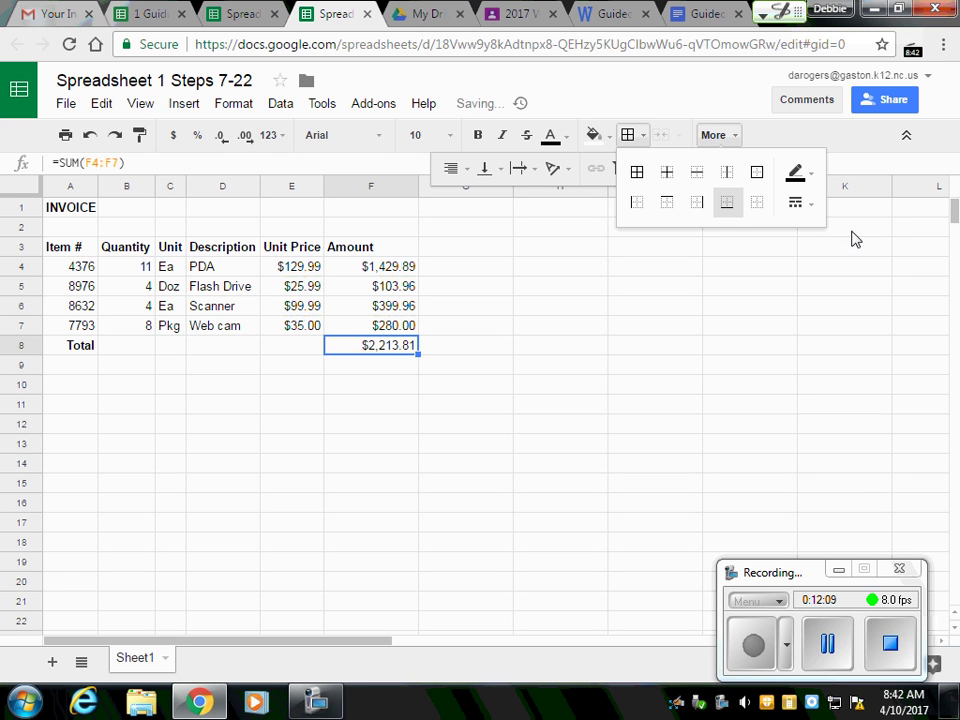
{"action": "left_click", "coordinate": [671, 209]}
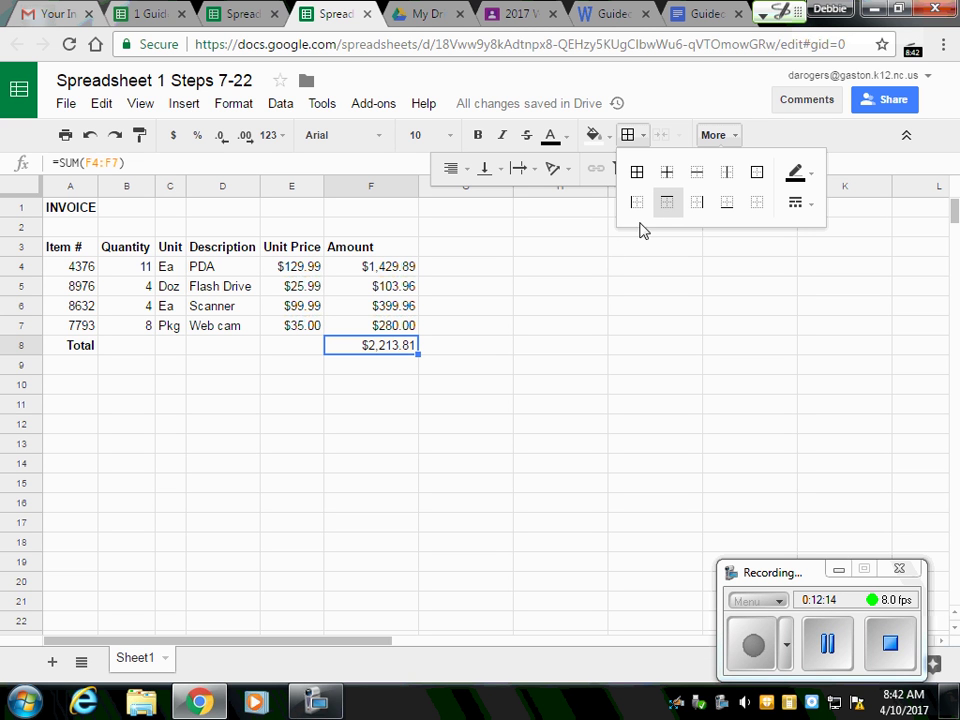
{"action": "left_click", "coordinate": [668, 207]}
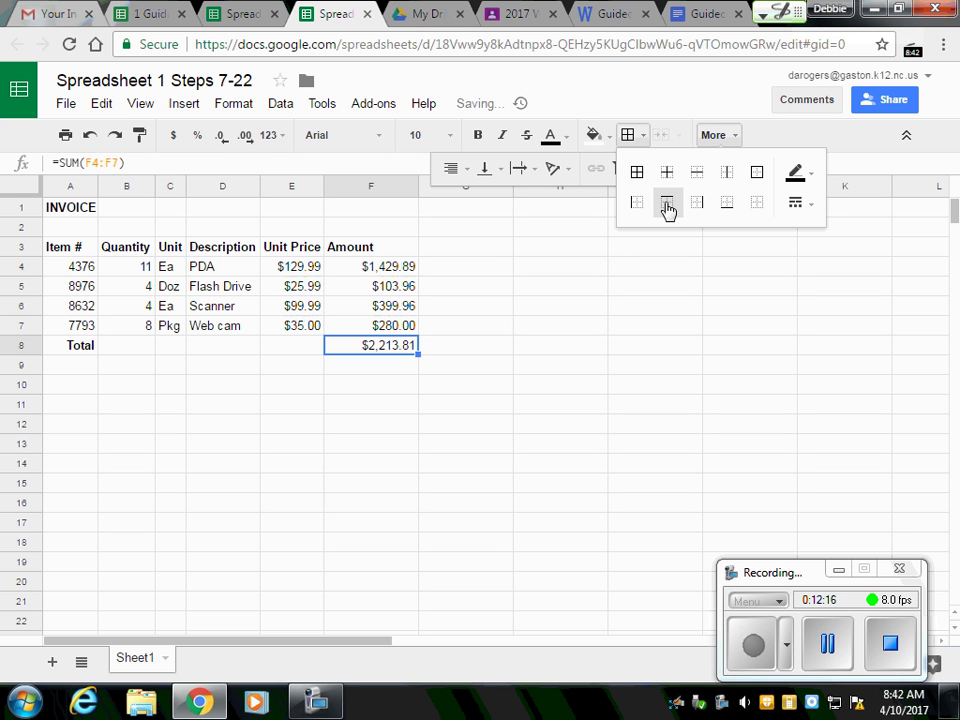
{"action": "left_click", "coordinate": [521, 347]}
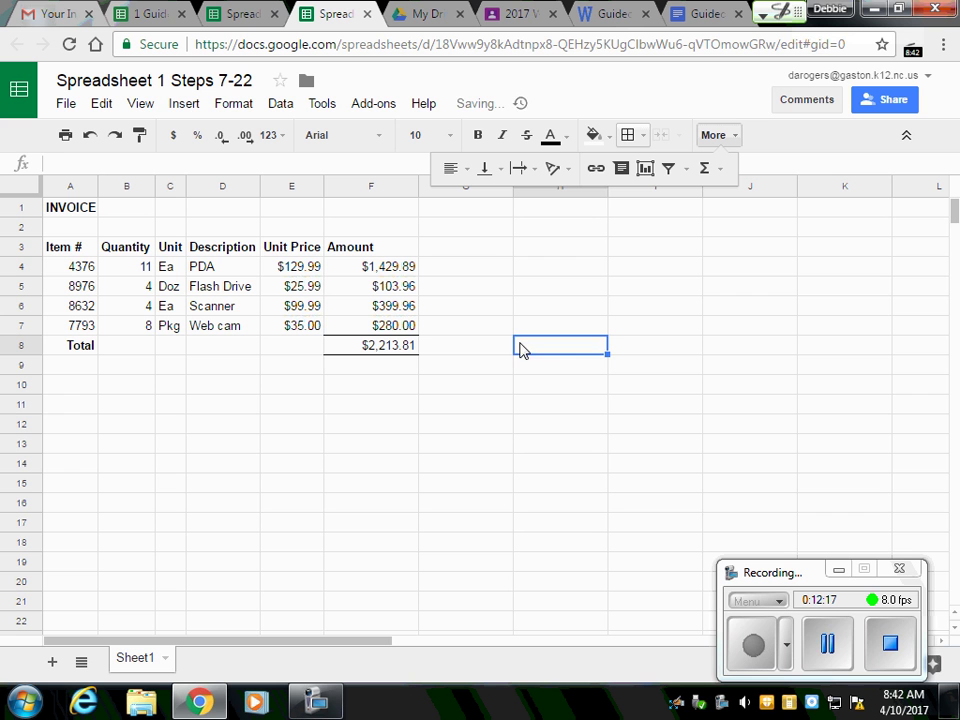
{"action": "left_click", "coordinate": [390, 356]}
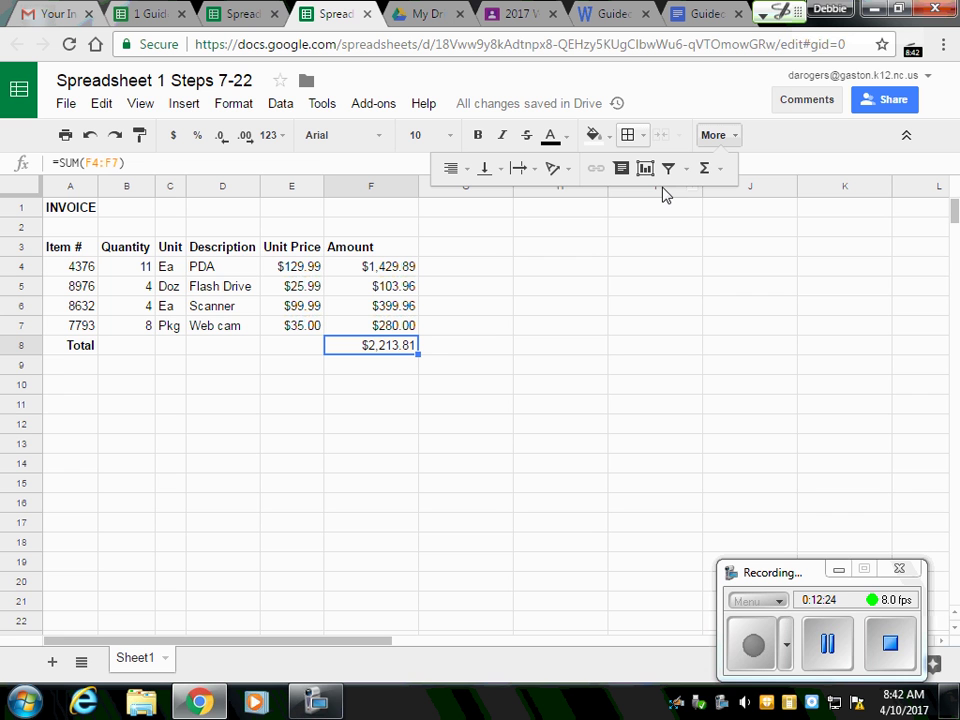
{"action": "left_click", "coordinate": [642, 137]}
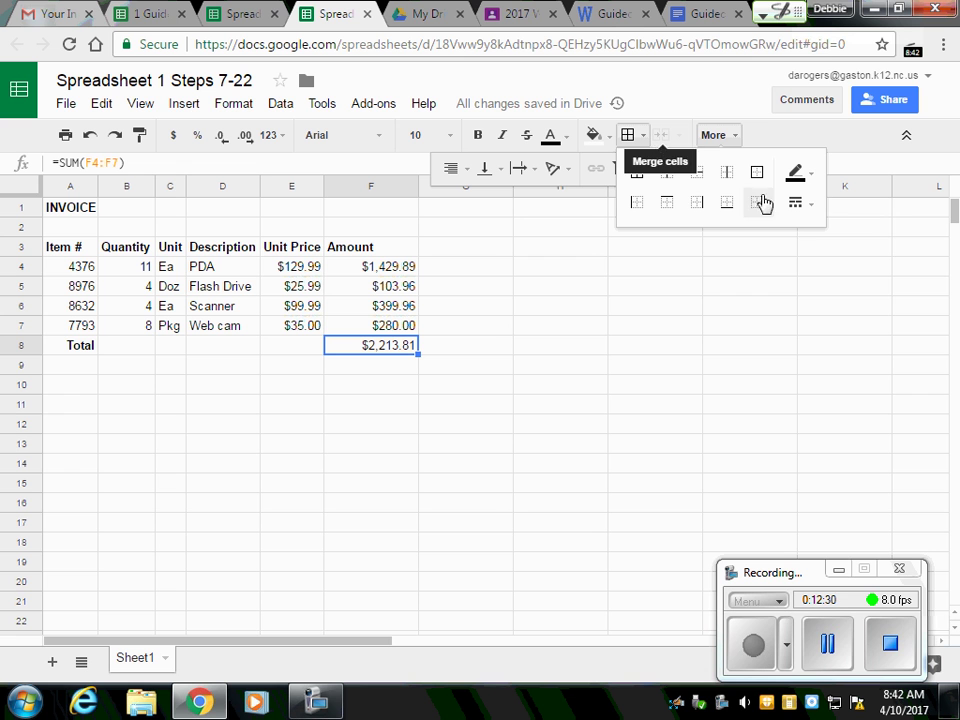
{"action": "left_click", "coordinate": [815, 208]}
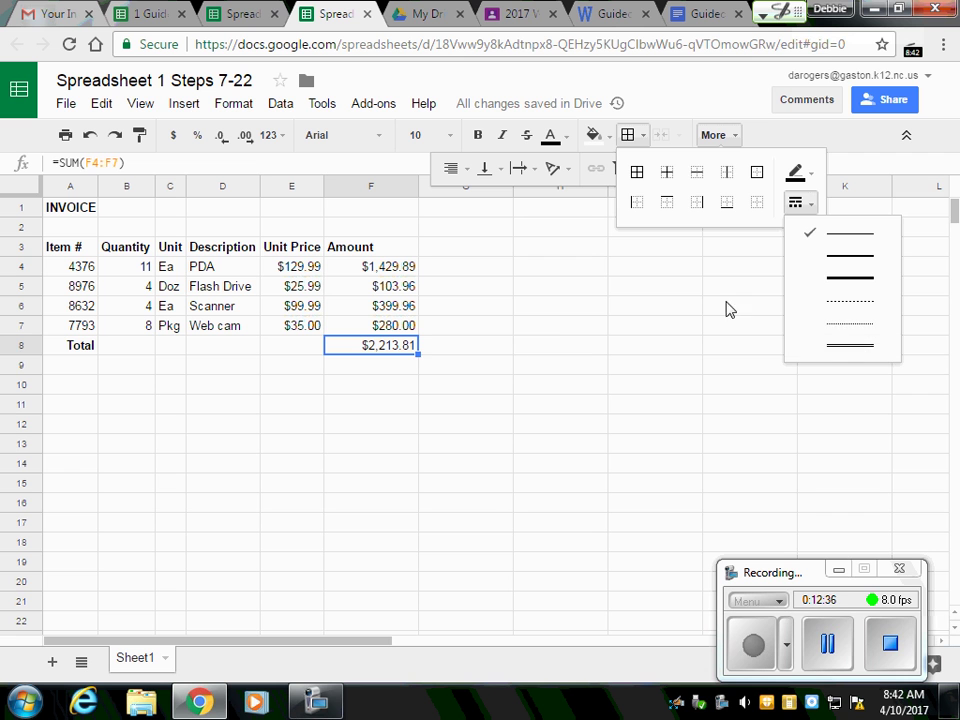
{"action": "left_click", "coordinate": [485, 327]}
Add a double-line top border to F9, directly below the total amount.
{"action": "left_click", "coordinate": [395, 366]}
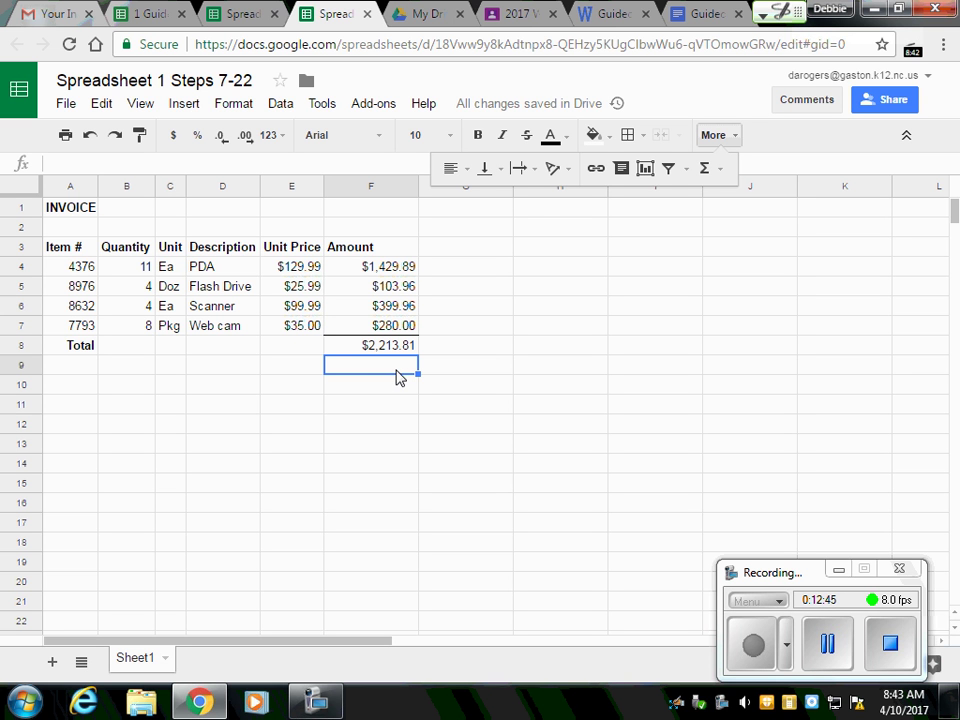
{"action": "left_click", "coordinate": [466, 172]}
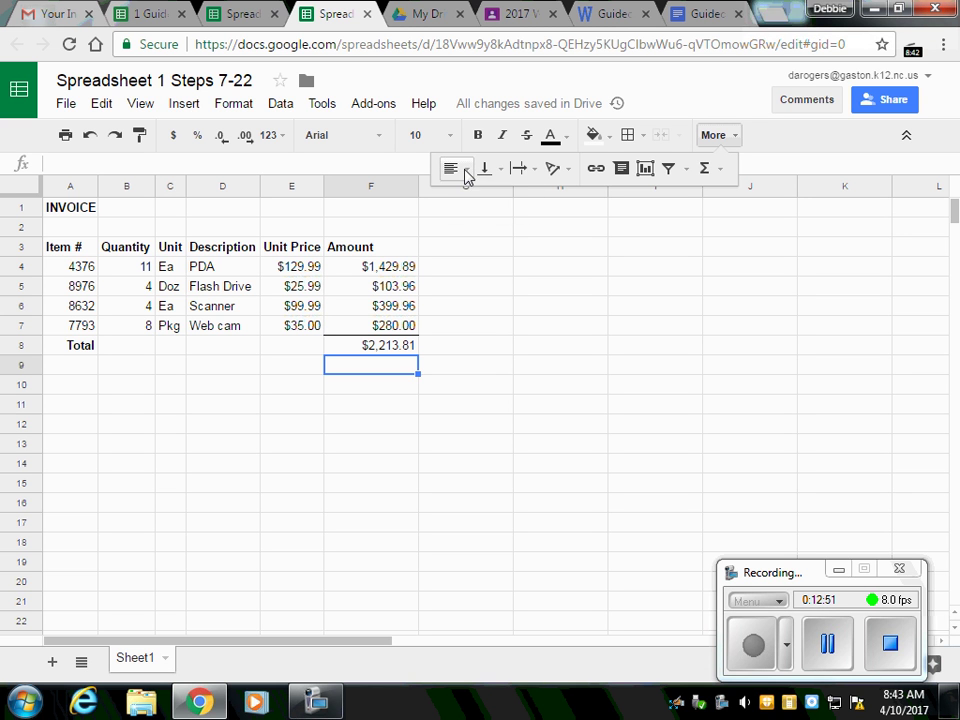
{"action": "left_click", "coordinate": [466, 172]}
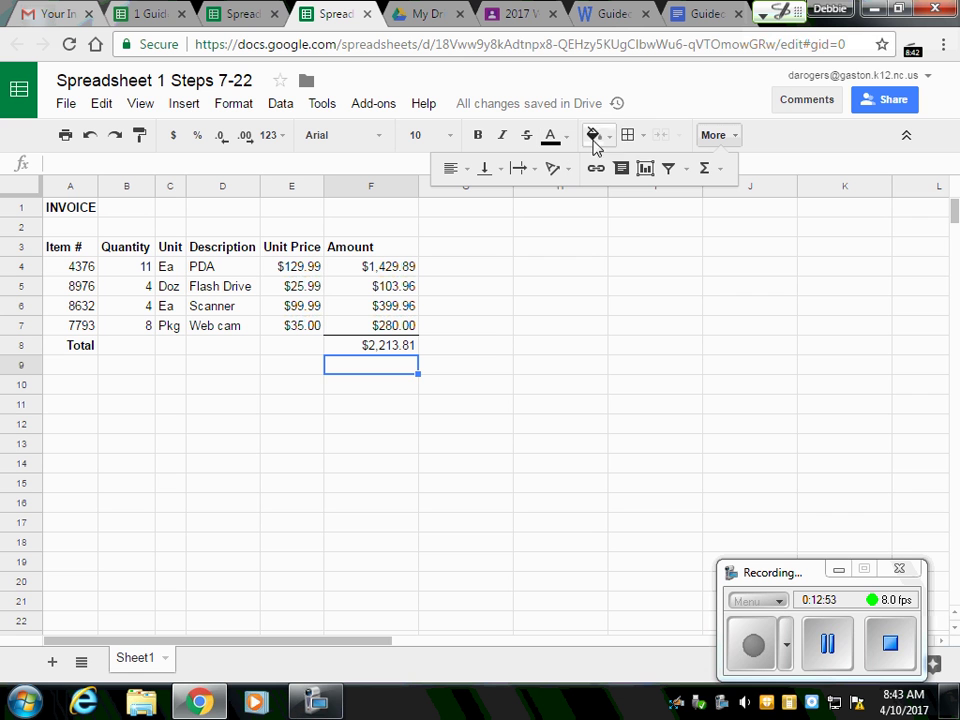
{"action": "left_click", "coordinate": [642, 136]}
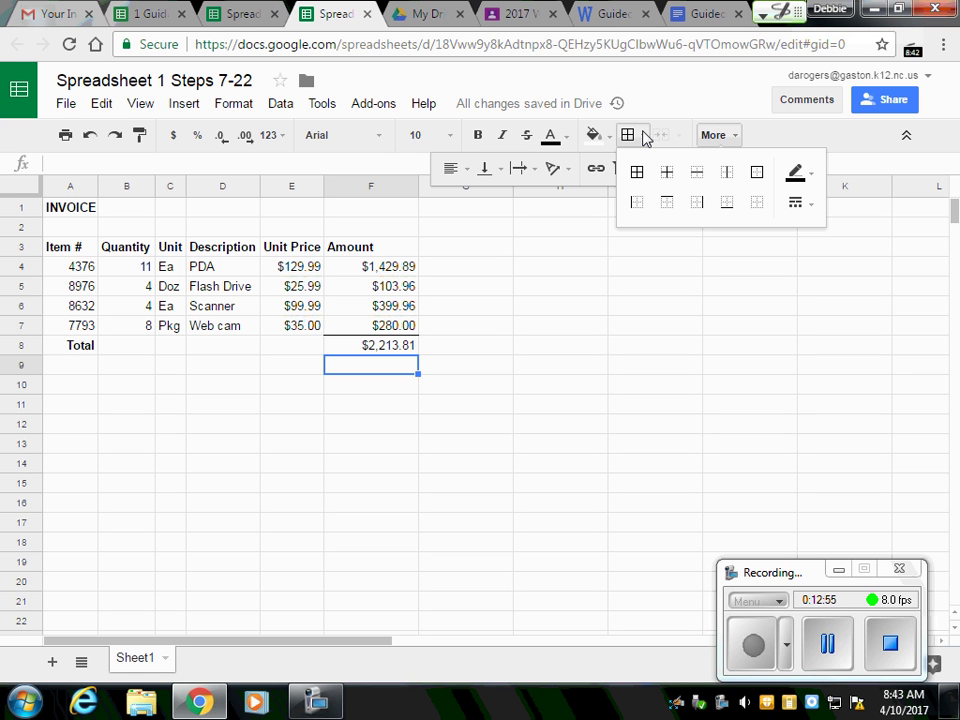
{"action": "left_click", "coordinate": [800, 205]}
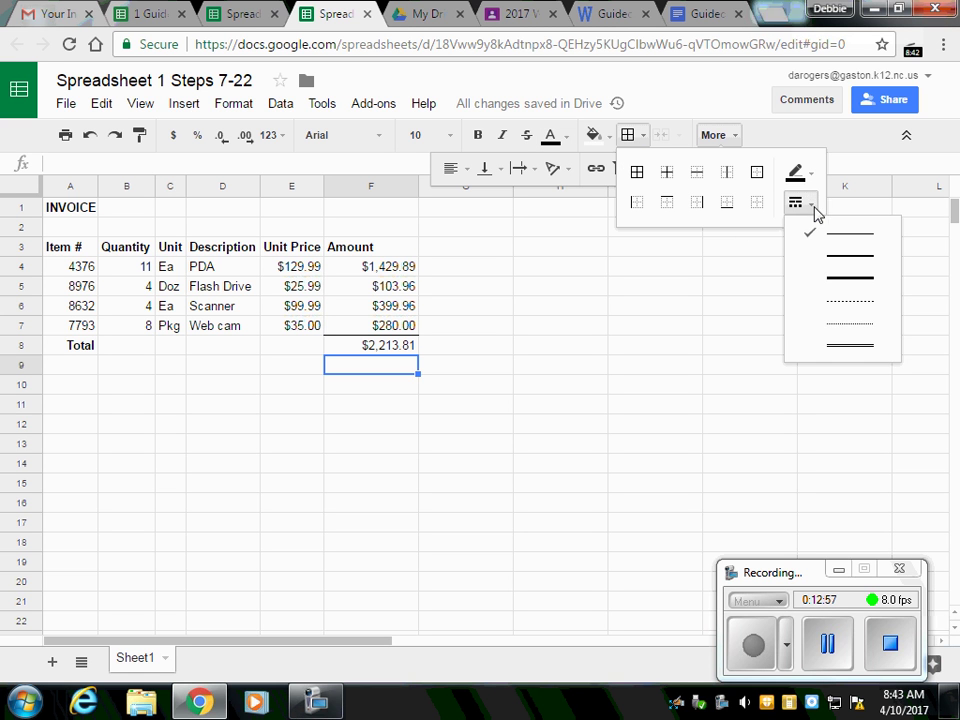
{"action": "left_click", "coordinate": [850, 348]}
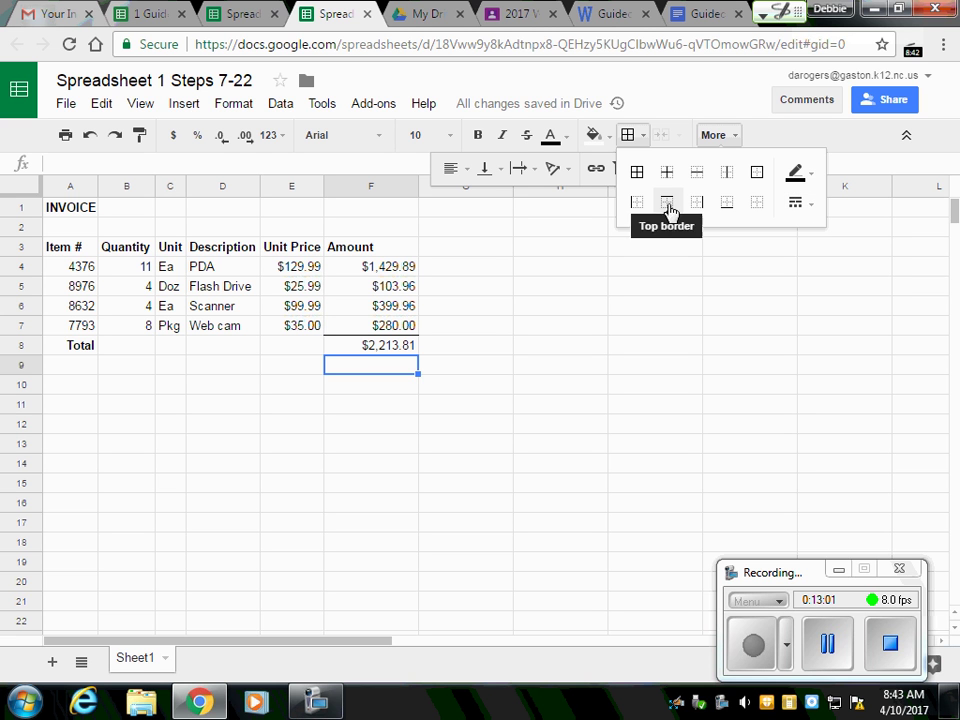
{"action": "left_click", "coordinate": [668, 206]}
{"action": "left_click", "coordinate": [574, 348]}
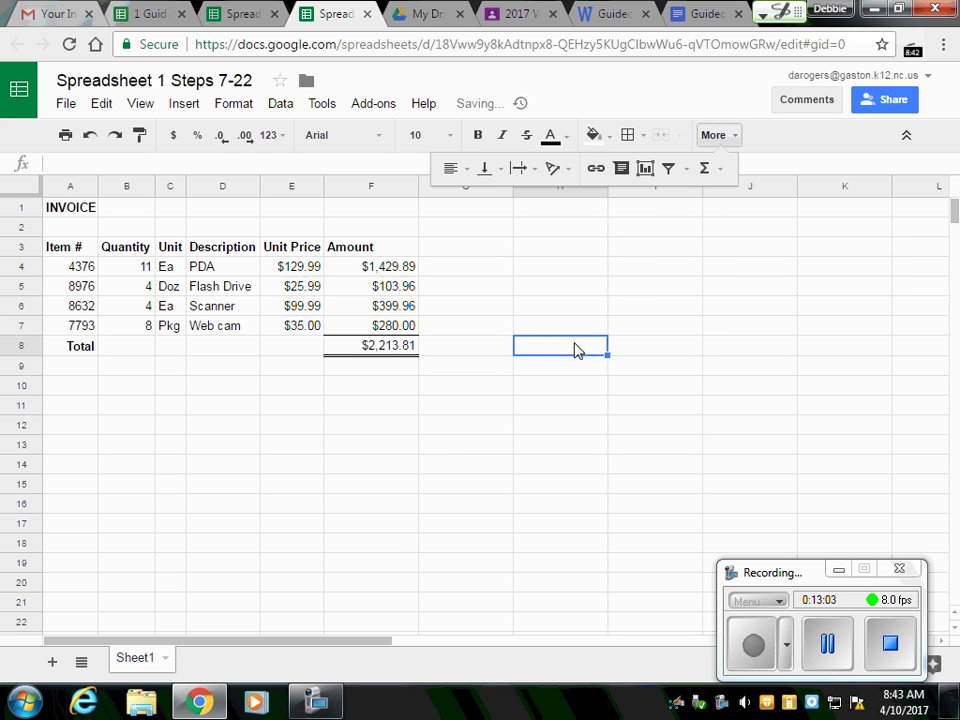